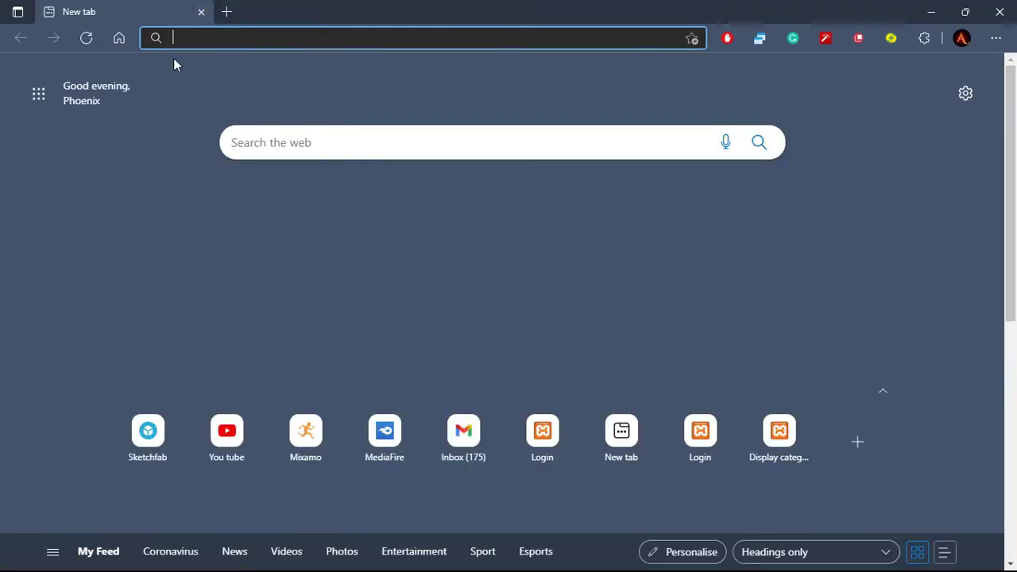
- Open mixamo.com and start uploading a new character
{"action": "type", "text": "mix"}
{"action": "key", "text": "Return"}
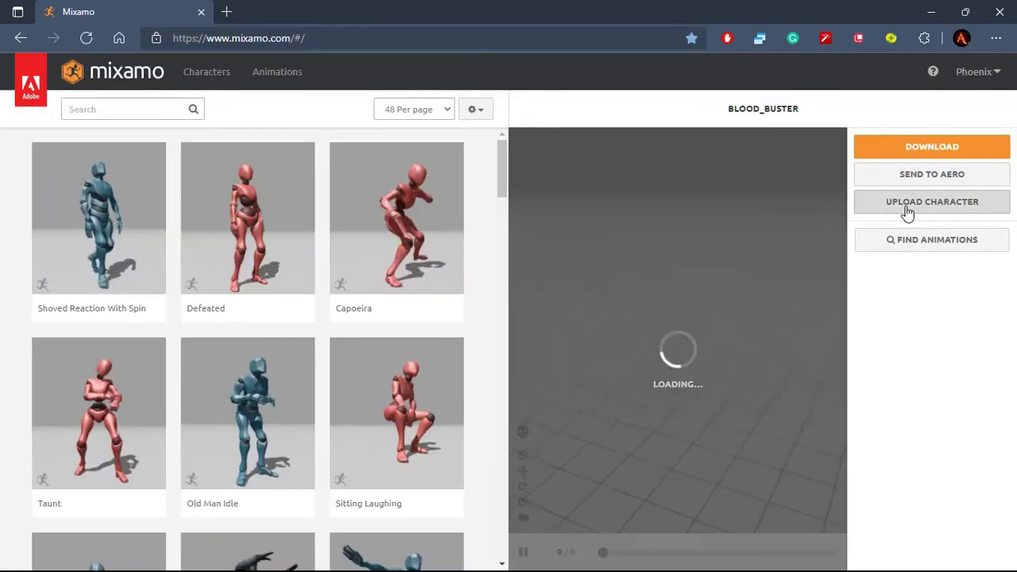
{"action": "left_click", "coordinate": [908, 211]}
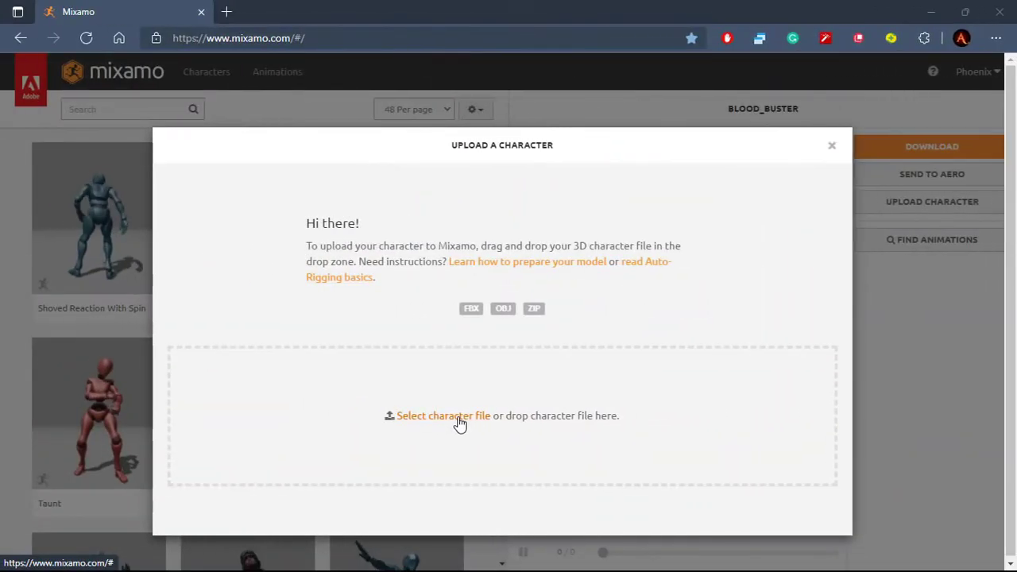
- Upload burmuda_kunoich.obj from the F_char_1 > burmuda kunoichi folder
{"action": "left_click", "coordinate": [459, 425]}
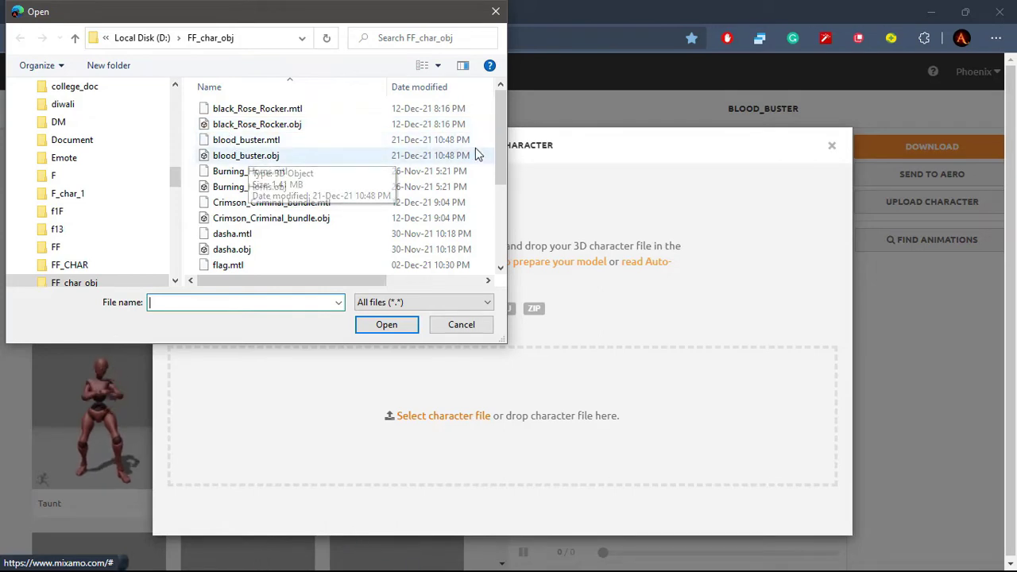
{"action": "left_click_drag", "start_coordinate": [502, 153], "coordinate": [502, 244]}
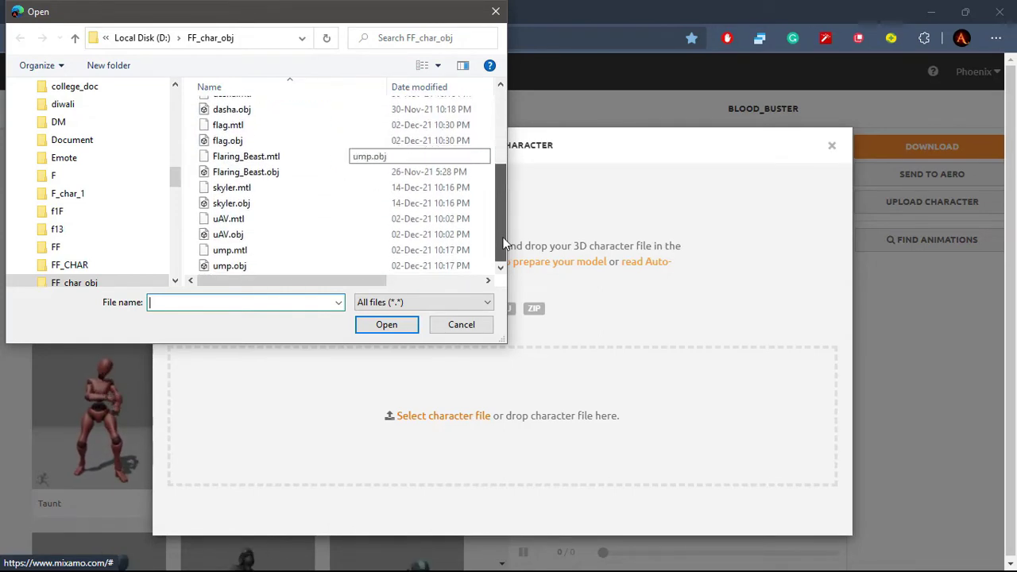
{"action": "left_click_drag", "start_coordinate": [497, 187], "coordinate": [496, 137]}
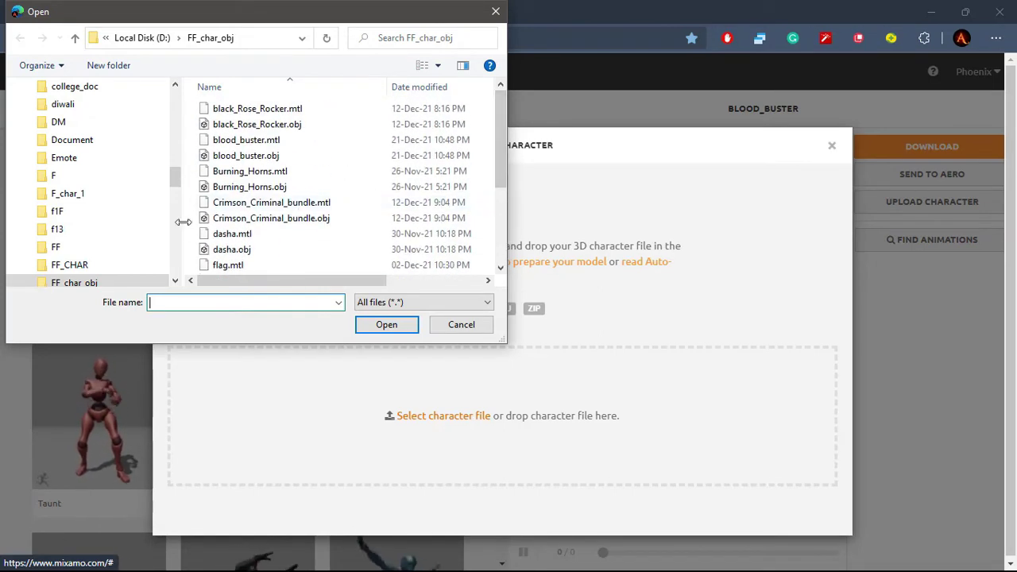
{"action": "left_click", "coordinate": [109, 201]}
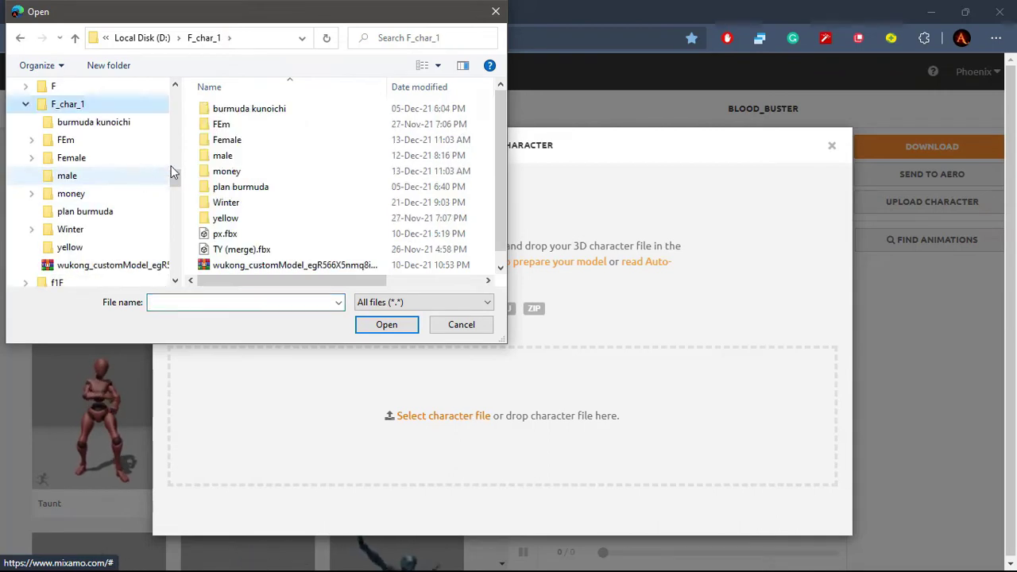
{"action": "double_click", "coordinate": [264, 108]}
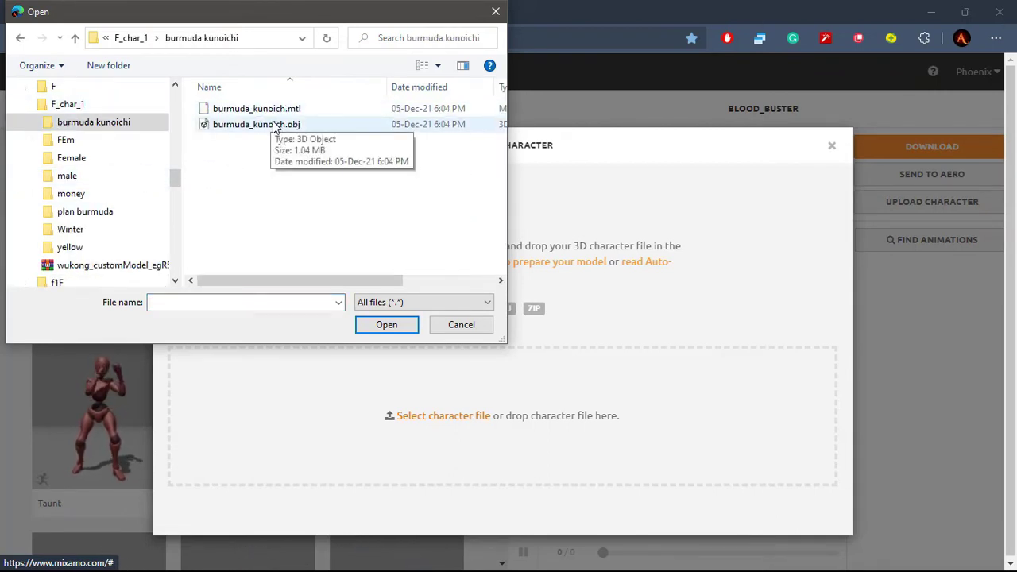
{"action": "double_click", "coordinate": [275, 126]}
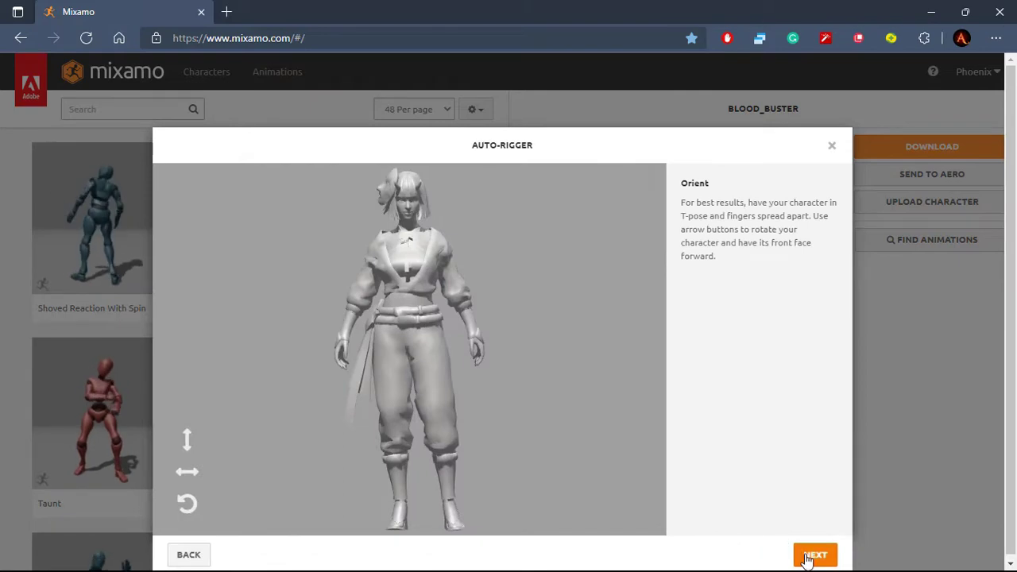
- Place the chin, wrist, elbow, knee and groin markers, fine-tune the left wrist and elbow, then auto-rig
{"action": "left_click", "coordinate": [815, 554]}
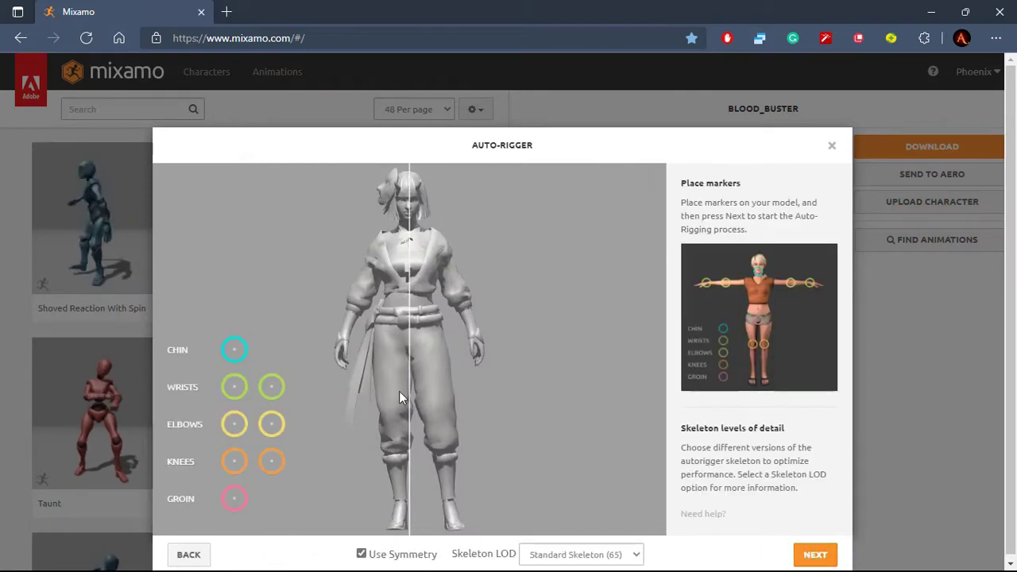
{"action": "left_click_drag", "start_coordinate": [234, 350], "coordinate": [410, 213]}
{"action": "left_click_drag", "start_coordinate": [235, 387], "coordinate": [352, 329]}
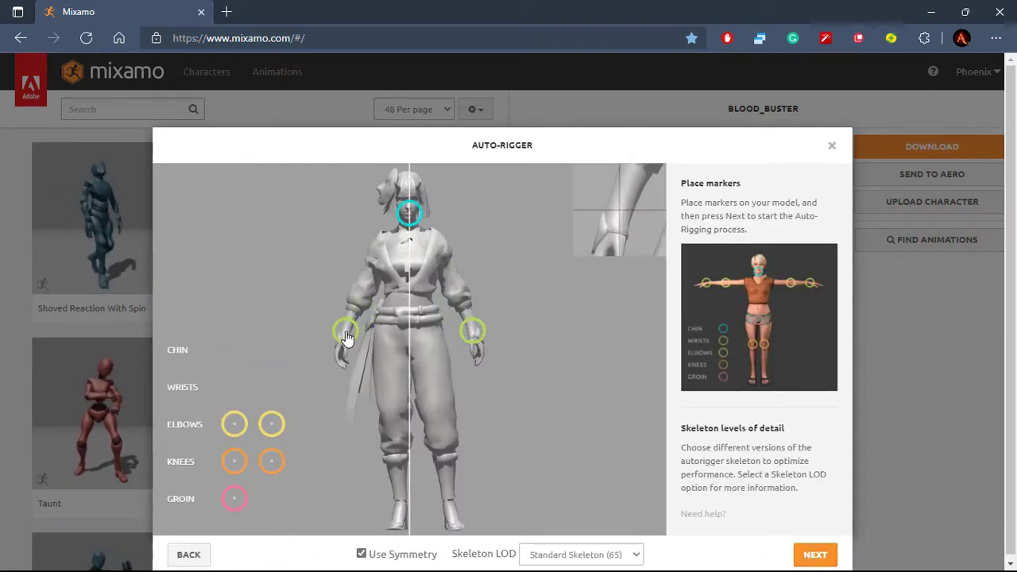
{"action": "left_click_drag", "start_coordinate": [234, 424], "coordinate": [280, 358]}
{"action": "left_click_drag", "start_coordinate": [235, 469], "coordinate": [391, 417]}
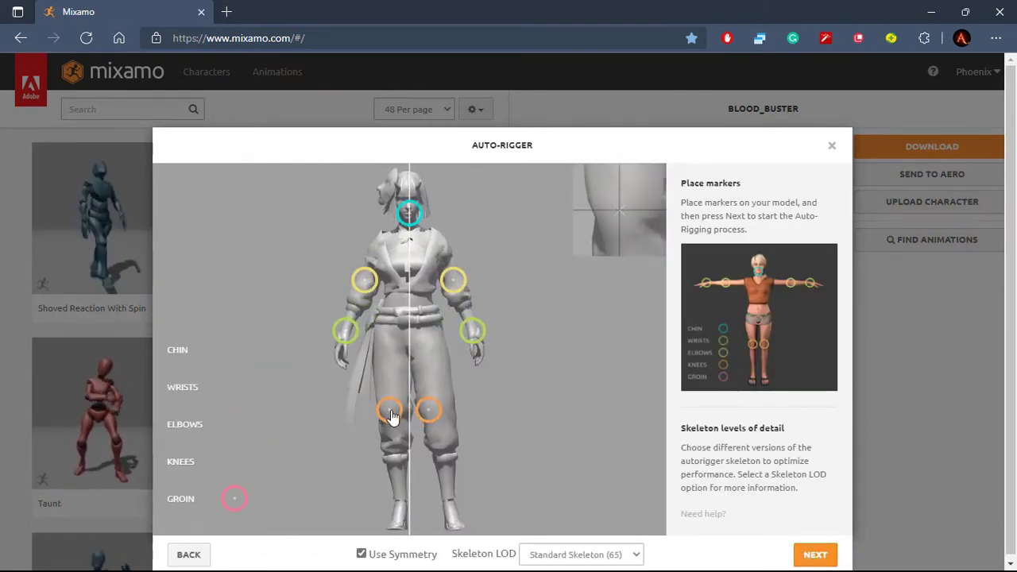
{"action": "left_click_drag", "start_coordinate": [235, 499], "coordinate": [411, 349]}
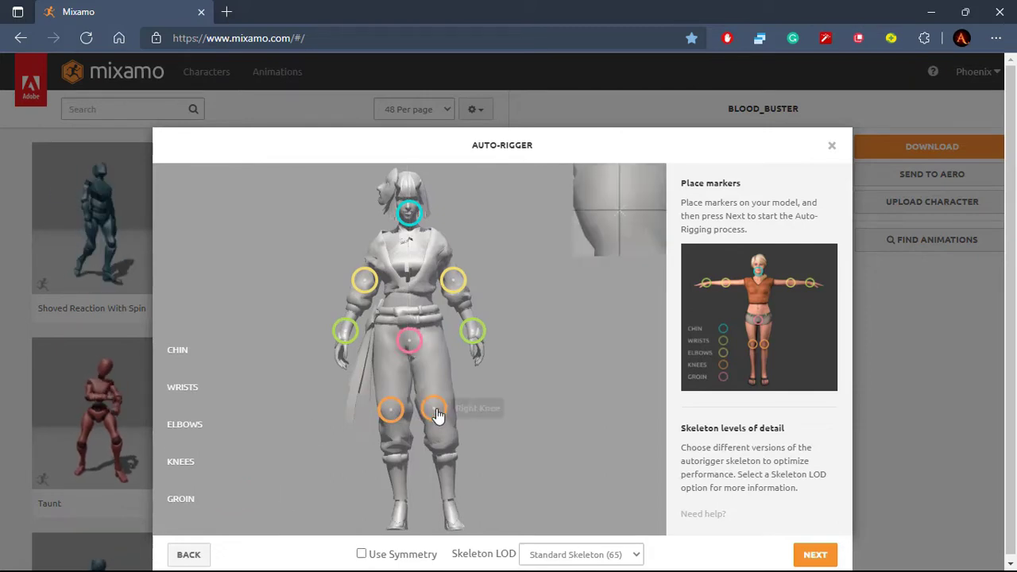
{"action": "left_click_drag", "start_coordinate": [347, 334], "coordinate": [347, 337]}
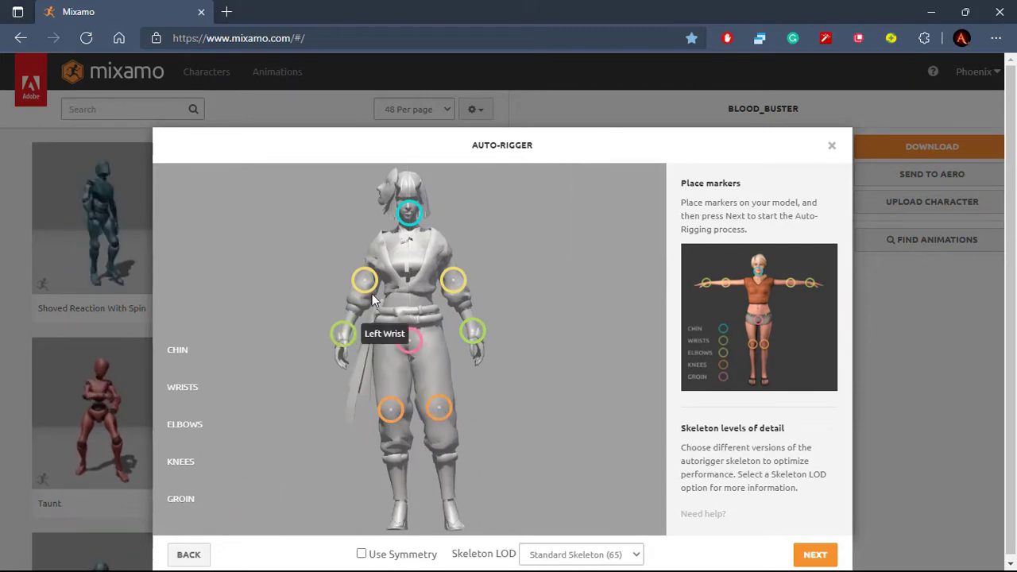
{"action": "left_click_drag", "start_coordinate": [364, 282], "coordinate": [365, 286]}
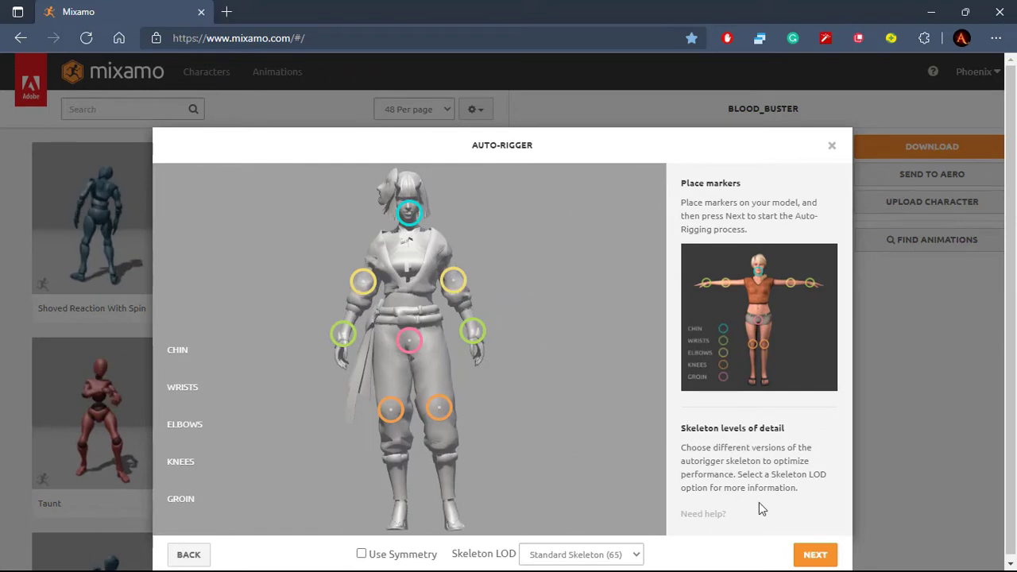
{"action": "left_click", "coordinate": [814, 555]}
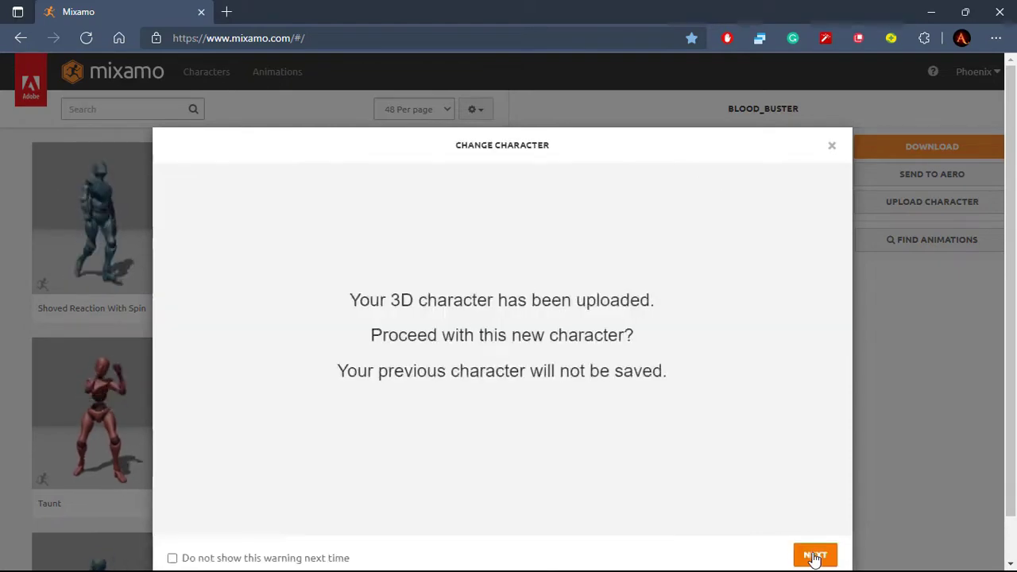
- Confirm the new character and apply the Walking animation found by searching 'walking'
{"action": "left_click", "coordinate": [813, 556]}
{"action": "left_click", "coordinate": [131, 108]}
{"action": "type", "text": "waking"}
{"action": "key", "text": "Return"}
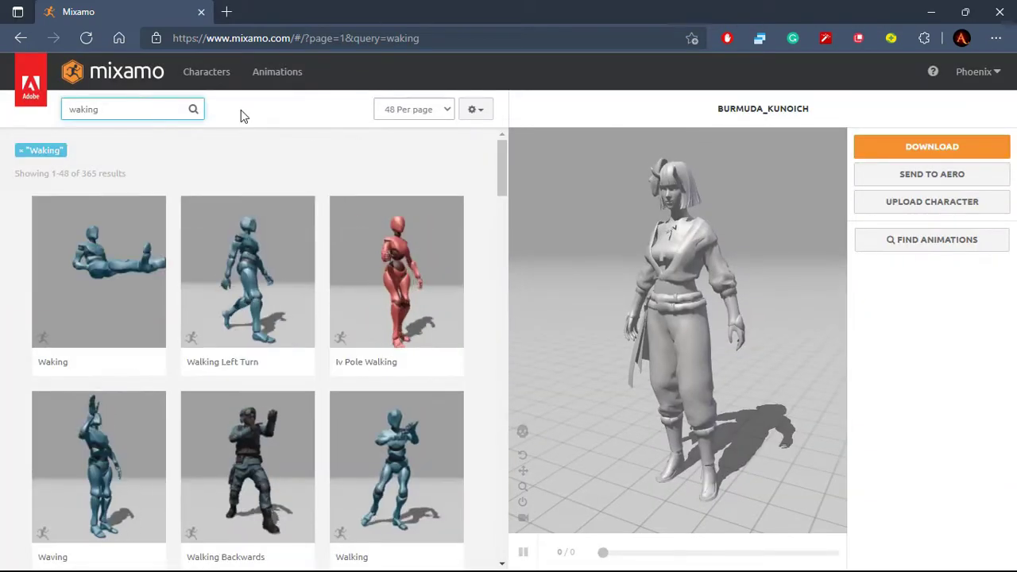
{"action": "left_click", "coordinate": [241, 110]}
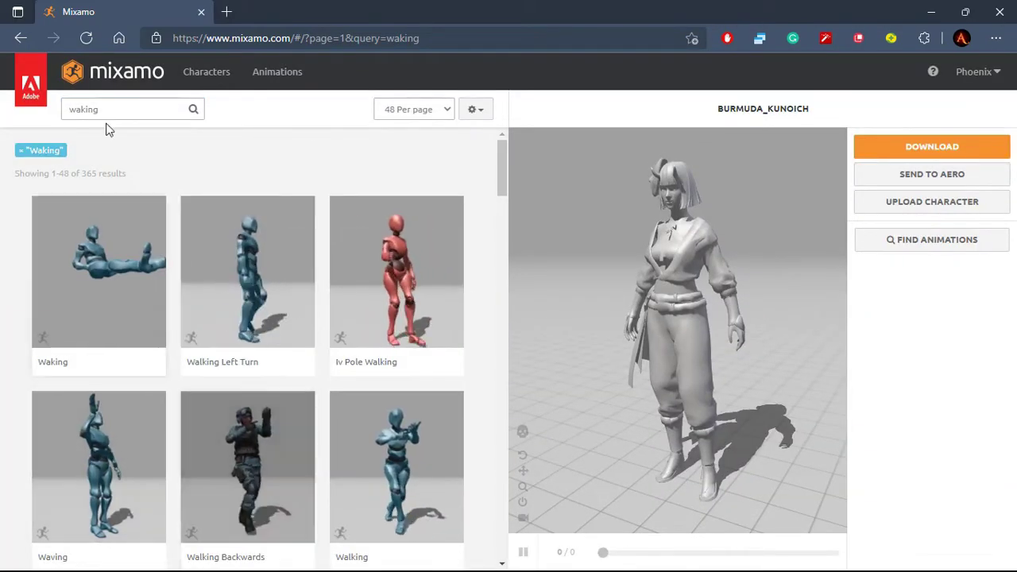
{"action": "left_click", "coordinate": [127, 110]}
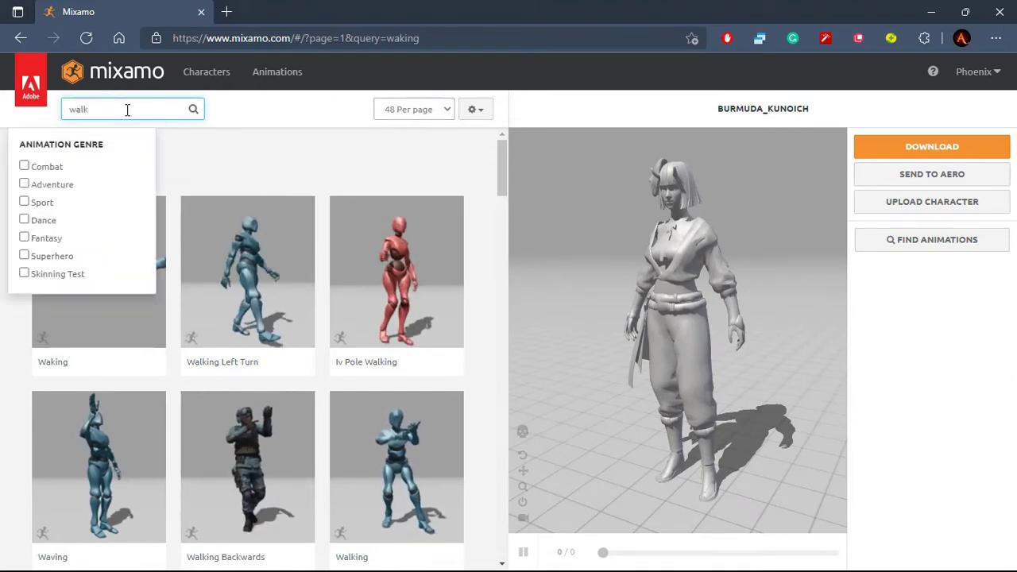
{"action": "type", "text": "ing"}
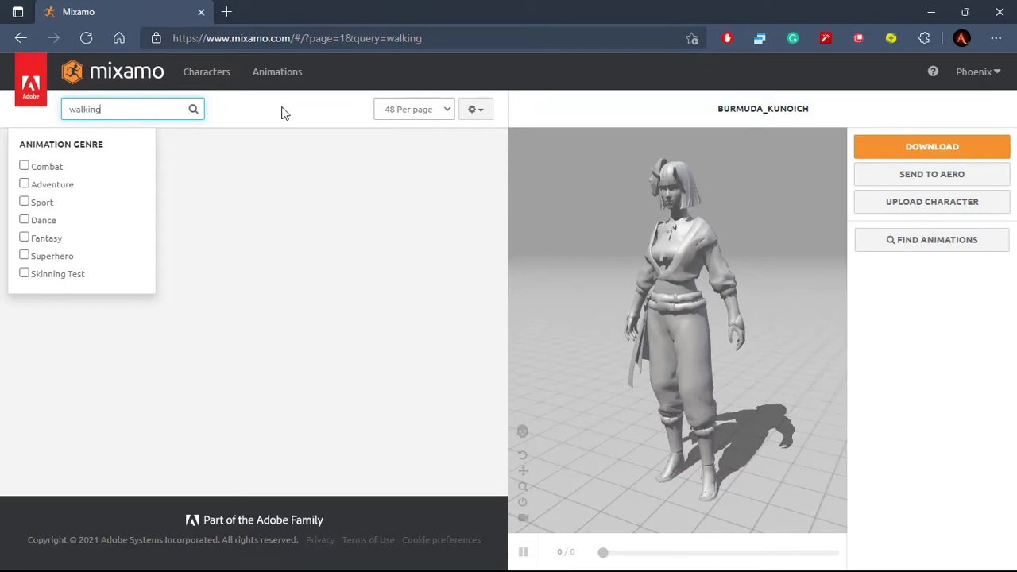
{"action": "left_click", "coordinate": [282, 112]}
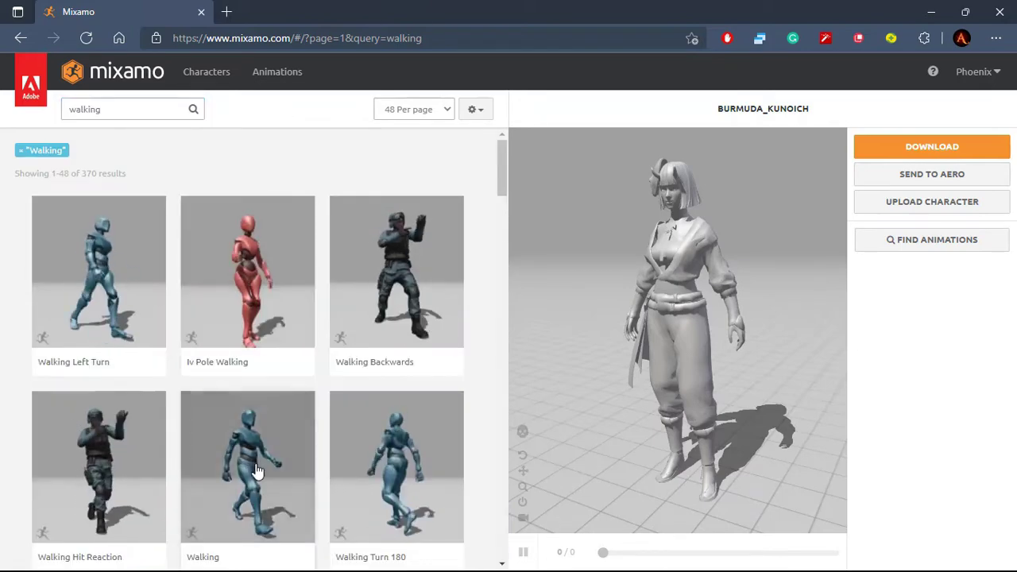
{"action": "left_click", "coordinate": [253, 471]}
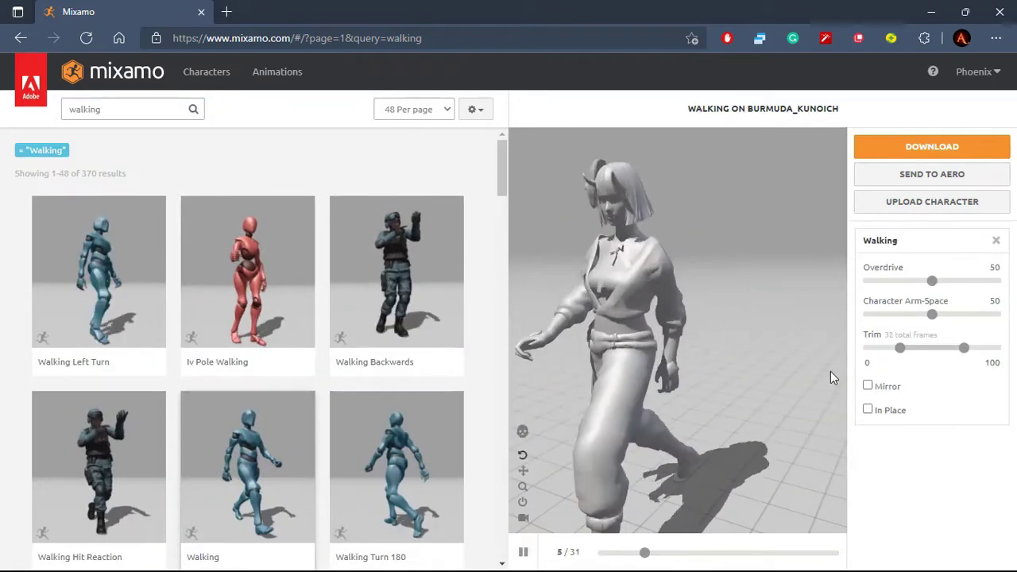
- Set Character Arm-Space to 57 with In Place off, and trim the animation to -50 and 150
{"action": "left_click", "coordinate": [867, 410]}
{"action": "left_click_drag", "start_coordinate": [667, 408], "coordinate": [699, 389]}
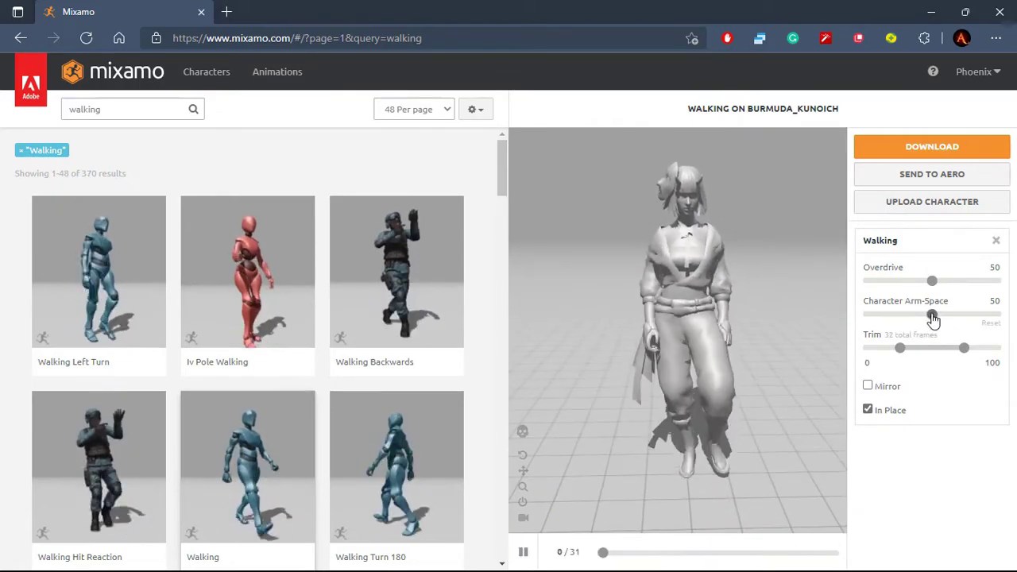
{"action": "left_click_drag", "start_coordinate": [932, 315], "coordinate": [942, 316]}
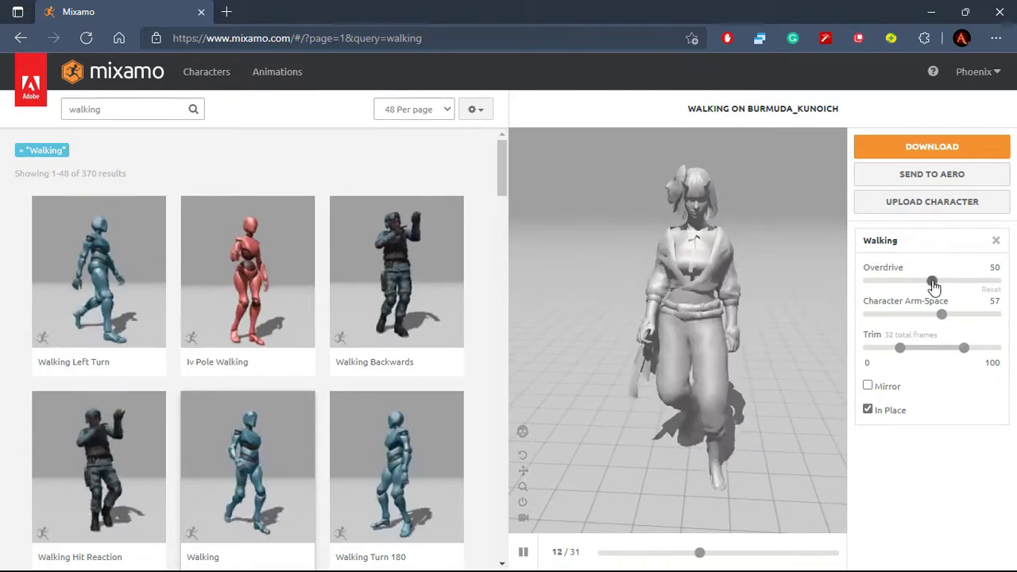
{"action": "left_click", "coordinate": [868, 410]}
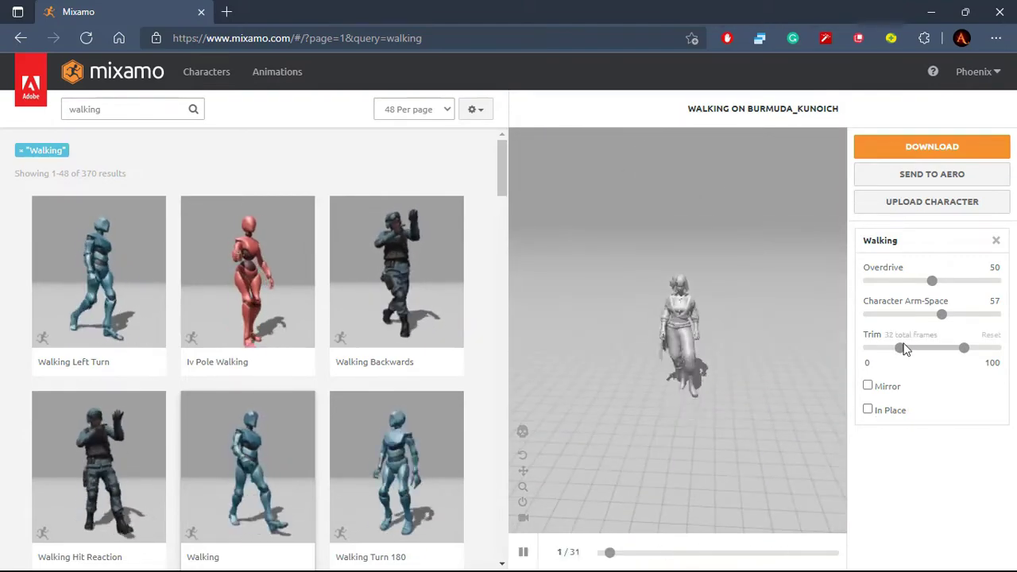
{"action": "left_click_drag", "start_coordinate": [900, 348], "coordinate": [847, 347]}
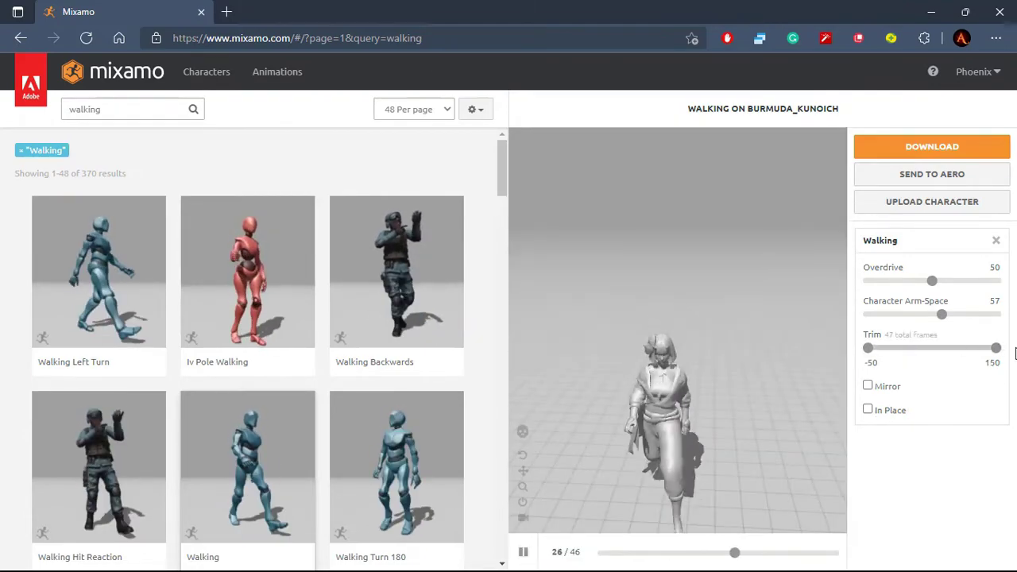
{"action": "left_click_drag", "start_coordinate": [964, 349], "coordinate": [997, 350]}
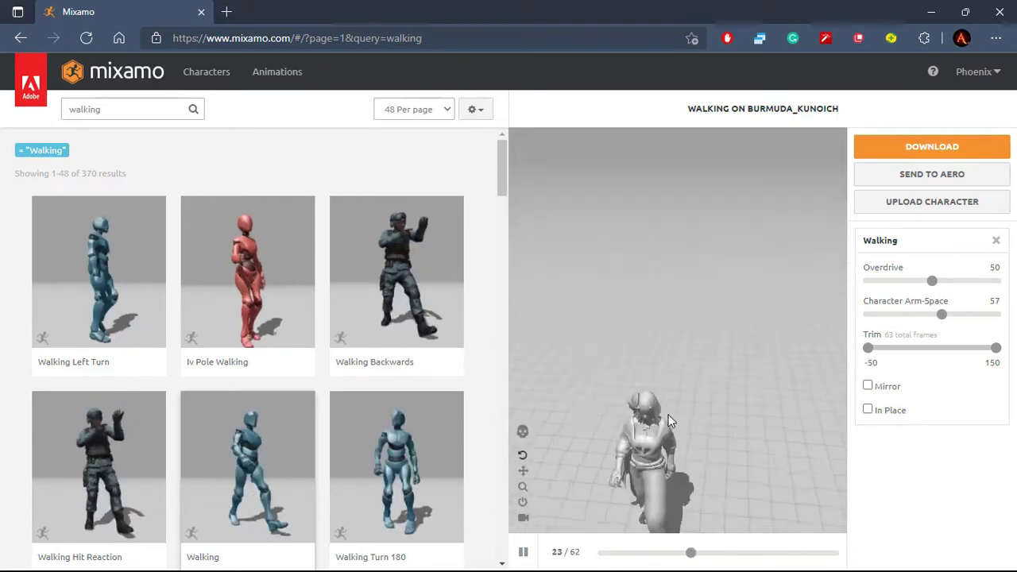
- Download Walking.fbx as FBX Binary with skin at 30 fps and save it to the Desktop
{"action": "left_click", "coordinate": [936, 152]}
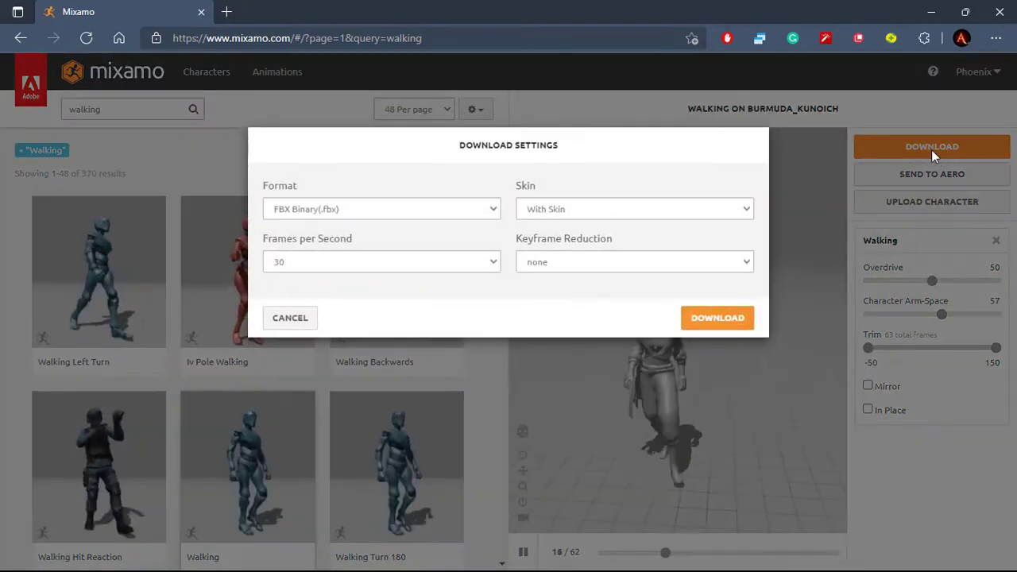
{"action": "left_click", "coordinate": [724, 319]}
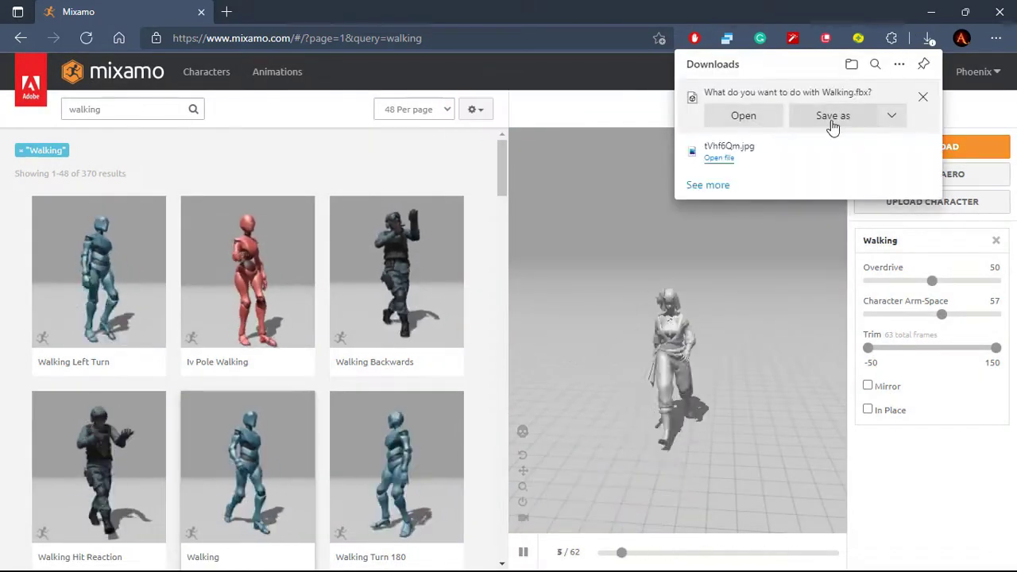
{"action": "left_click", "coordinate": [833, 119]}
{"action": "left_click", "coordinate": [92, 170]}
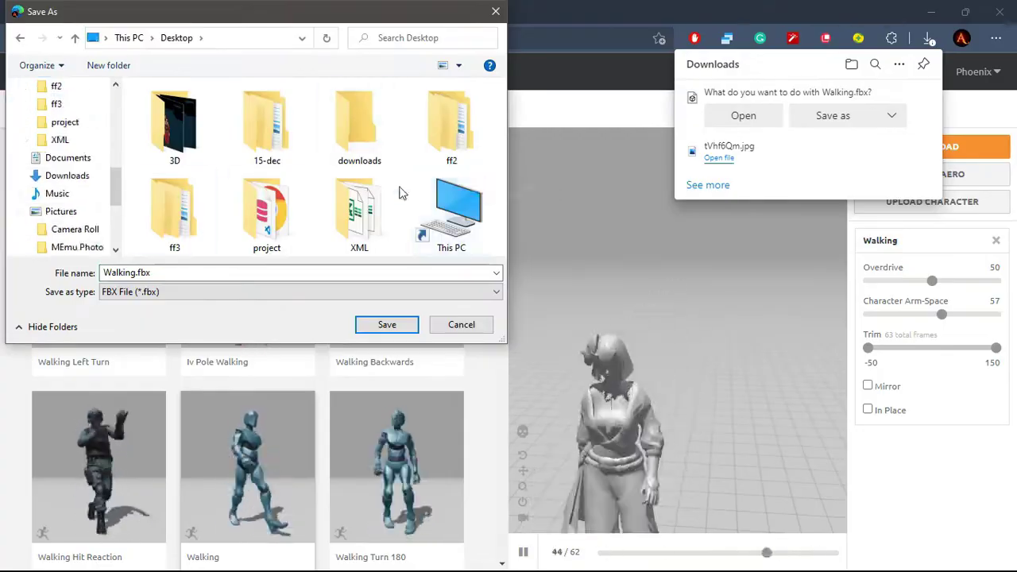
{"action": "left_click", "coordinate": [387, 324]}
{"action": "right_click", "coordinate": [559, 171]}
- In Blender, delete the default camera, cube and light
{"action": "left_click", "coordinate": [294, 183]}
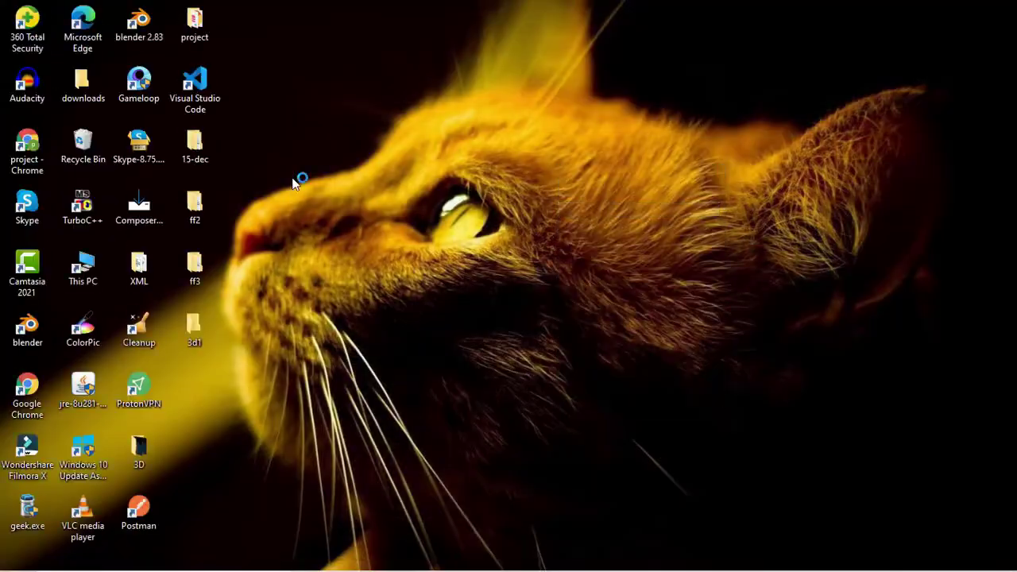
{"action": "double_click", "coordinate": [195, 329]}
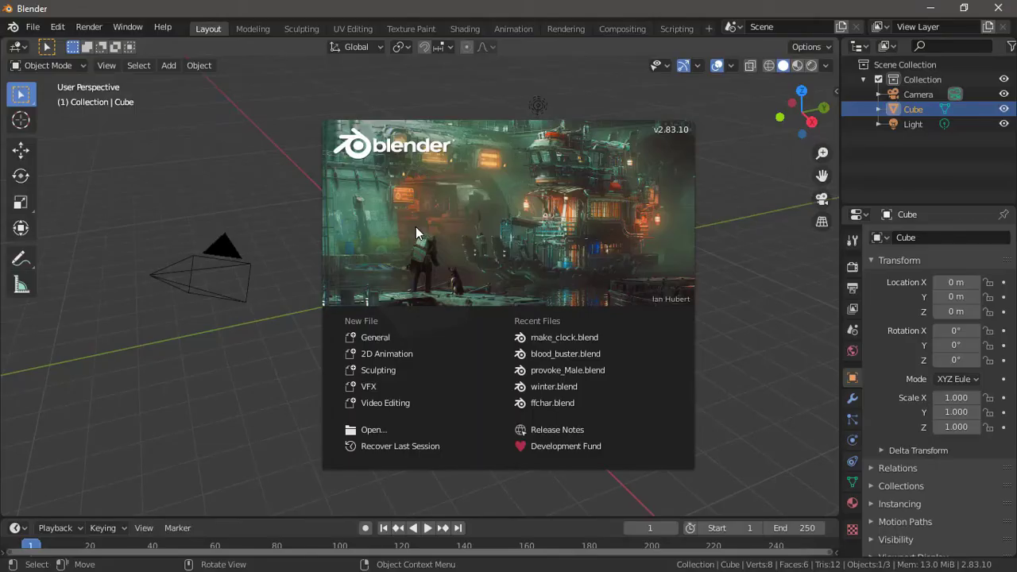
{"action": "left_click", "coordinate": [367, 336]}
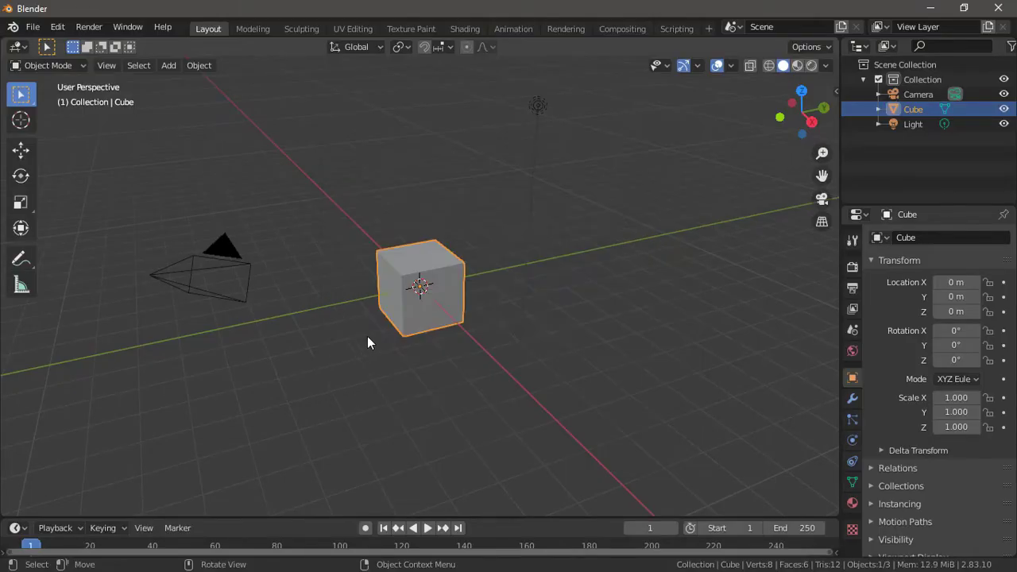
{"action": "left_click_drag", "start_coordinate": [110, 208], "coordinate": [684, 387]}
{"action": "key", "text": "Delete"}
- Import Desktop/3d1/Walking.fbx as an FBX file
{"action": "left_click", "coordinate": [32, 29]}
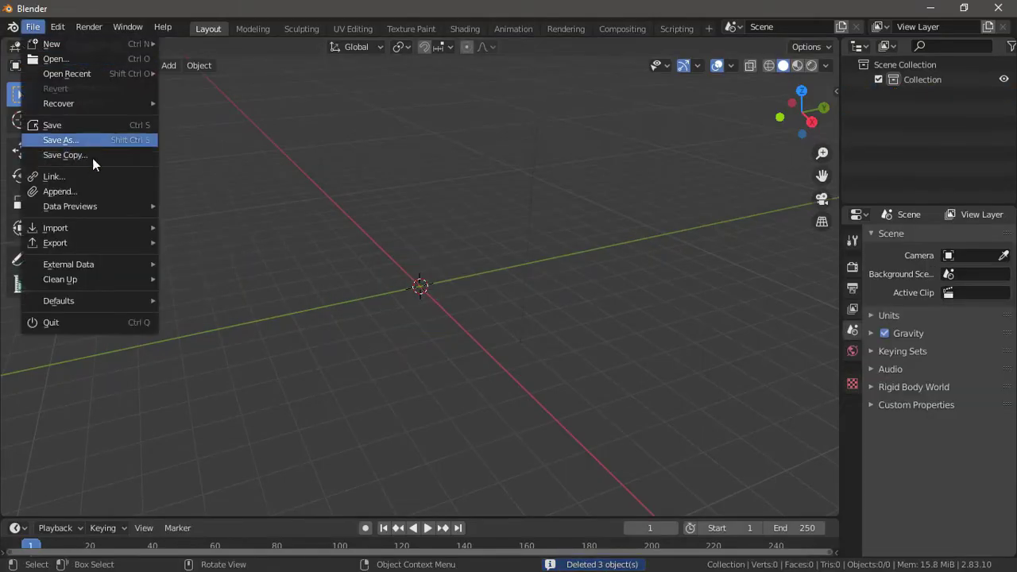
{"action": "mouse_move", "coordinate": [55, 228]}
{"action": "left_click", "coordinate": [231, 316]}
{"action": "left_click", "coordinate": [178, 263]}
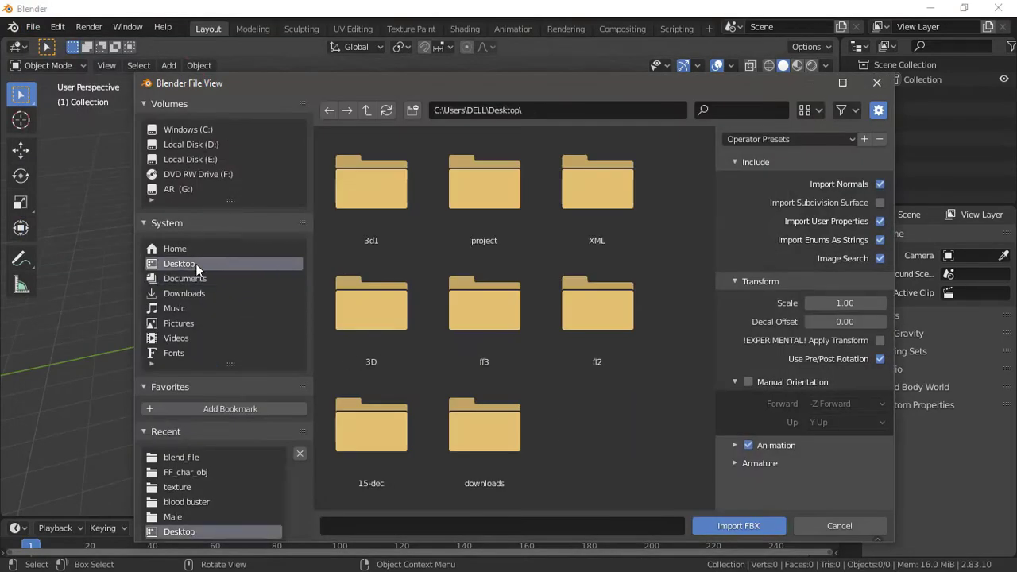
{"action": "double_click", "coordinate": [387, 206]}
{"action": "left_click", "coordinate": [395, 213]}
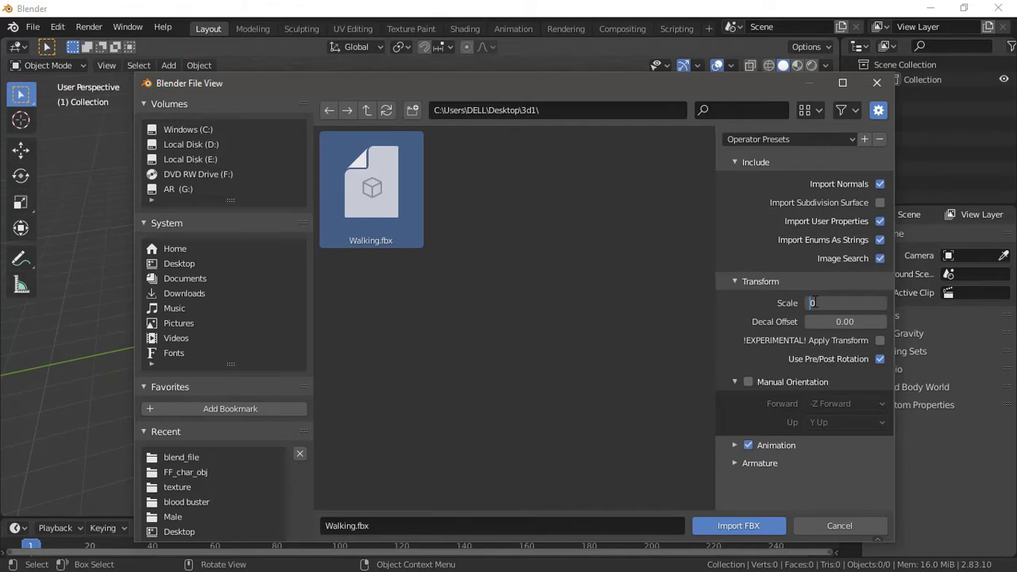
{"action": "left_click", "coordinate": [845, 303]}
{"action": "type", "text": "400"}
{"action": "left_click", "coordinate": [755, 525]}
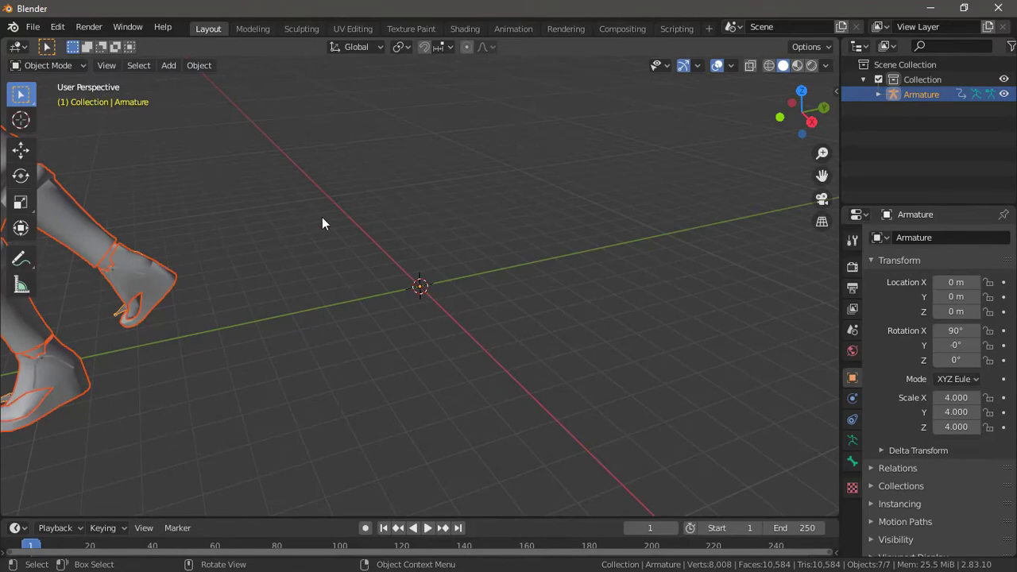
- Scale the imported armature down to about 0.824 and move it to the world origin
{"action": "middle_click_drag", "start_coordinate": [403, 255], "coordinate": [419, 180]}
{"action": "key", "text": "s"}
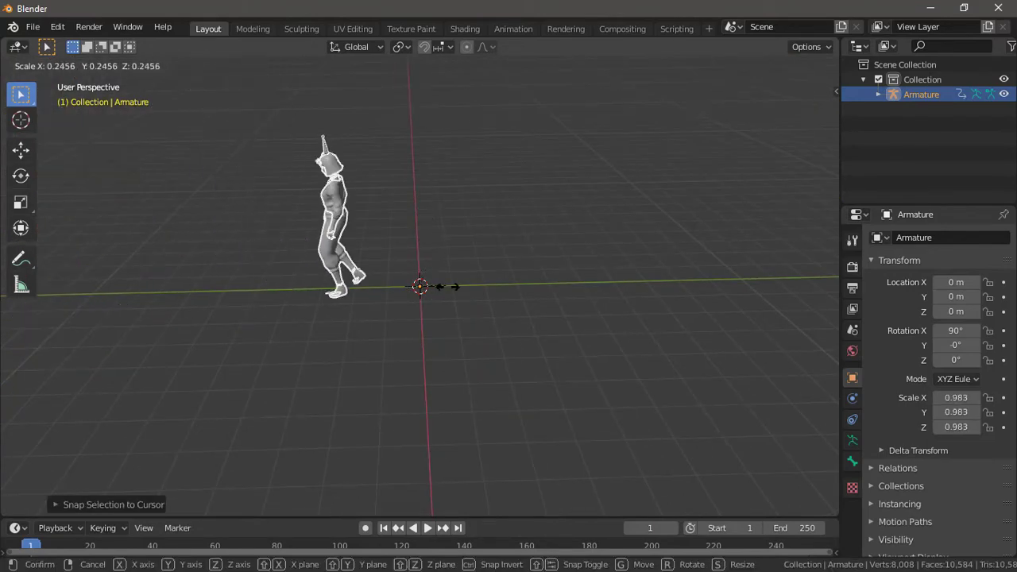
{"action": "left_click", "coordinate": [442, 285]}
{"action": "key", "text": "g"}
{"action": "left_click", "coordinate": [358, 274]}
{"action": "key", "text": "KP_1"}
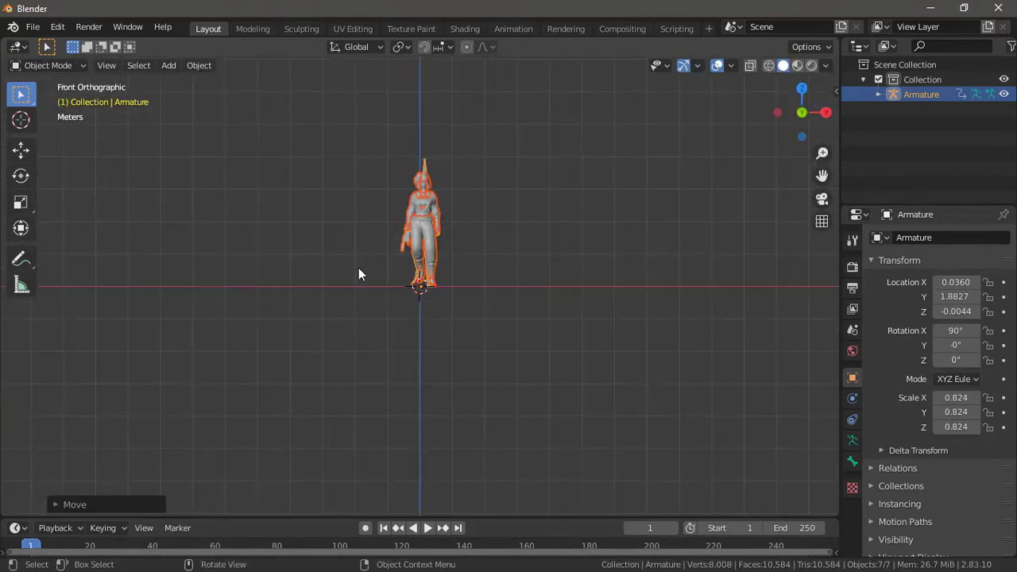
{"action": "mouse_move", "coordinate": [800, 114]}
{"action": "left_mouse_down"}
{"action": "mouse_move", "coordinate": [791, 135]}
{"action": "mouse_move", "coordinate": [774, 119]}
{"action": "mouse_move", "coordinate": [795, 121]}
{"action": "mouse_move", "coordinate": [366, 313]}
{"action": "left_mouse_up"}
{"action": "left_click", "coordinate": [732, 66]}
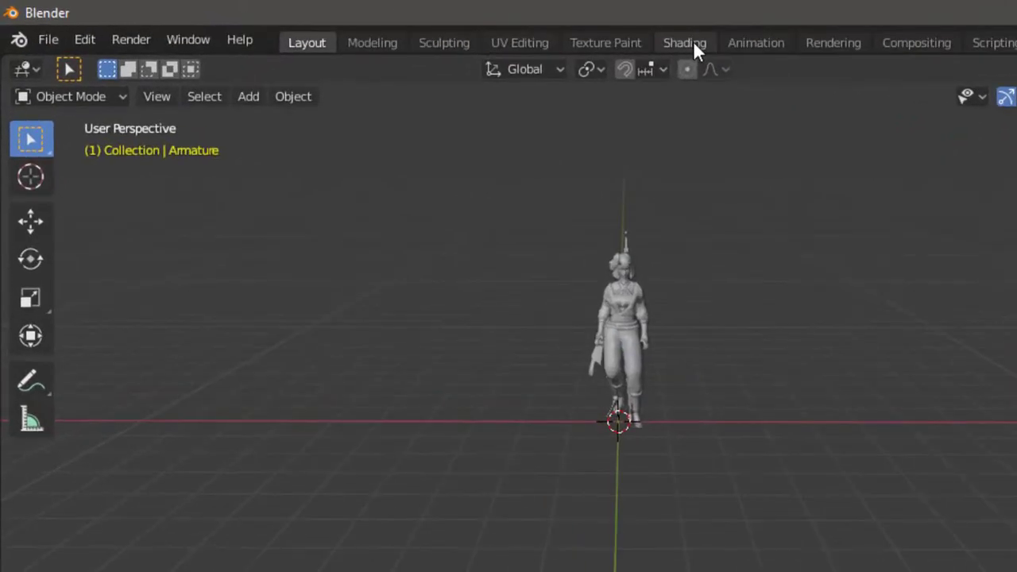
- In the Shading workspace, select the character mesh and navigate the file browser to the texture images folder
{"action": "left_click", "coordinate": [470, 28]}
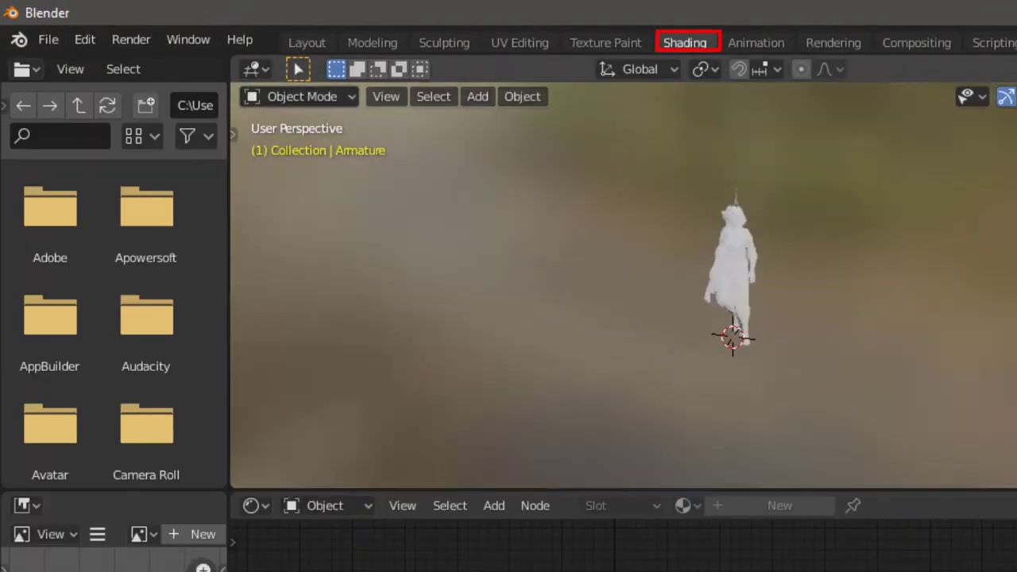
{"action": "middle_click_drag", "start_coordinate": [700, 239], "coordinate": [733, 243]}
{"action": "left_click", "coordinate": [736, 251]}
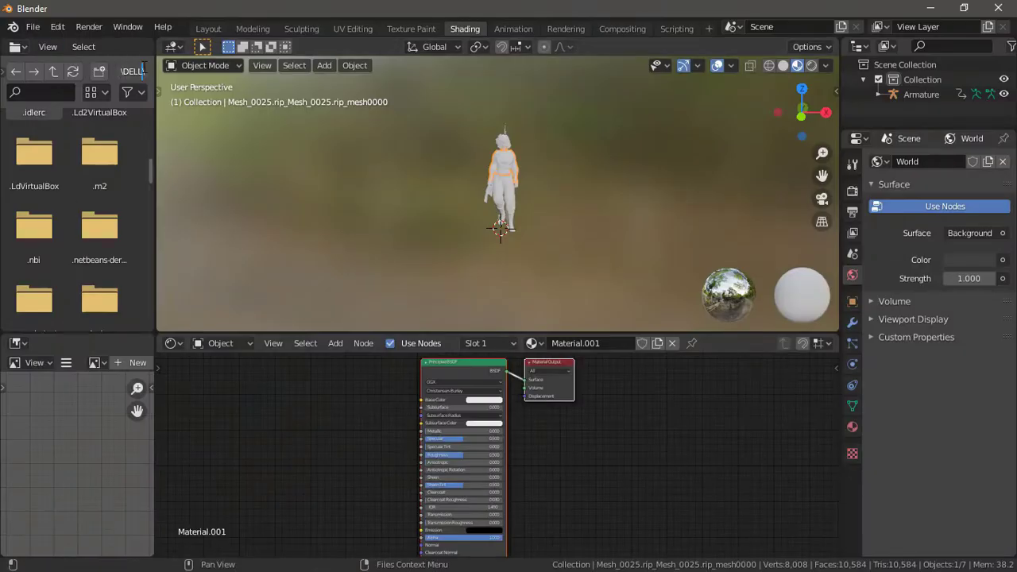
{"action": "left_click", "coordinate": [145, 67]}
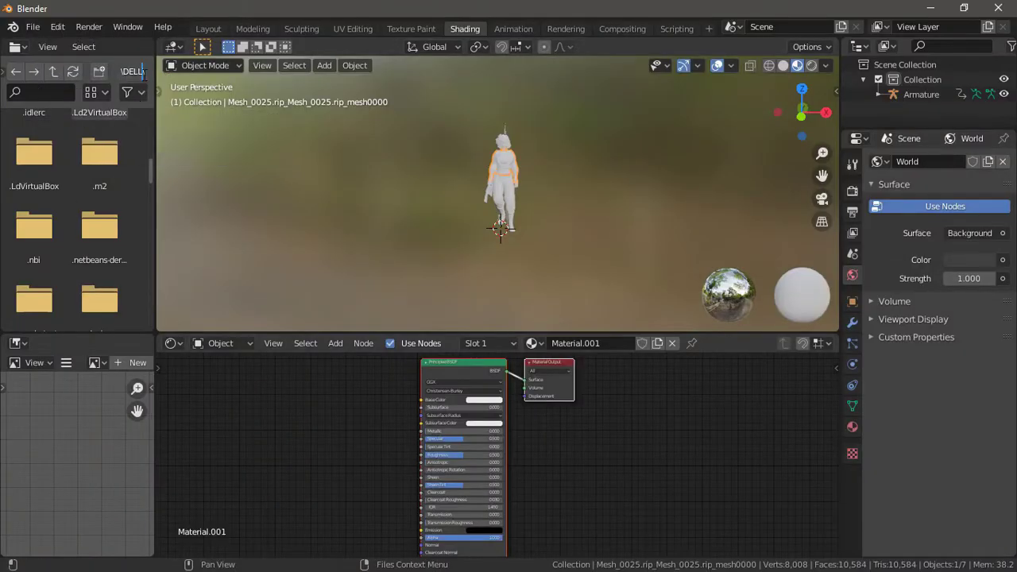
{"action": "key", "text": "ctrl+v"}
{"action": "key", "text": "Return"}
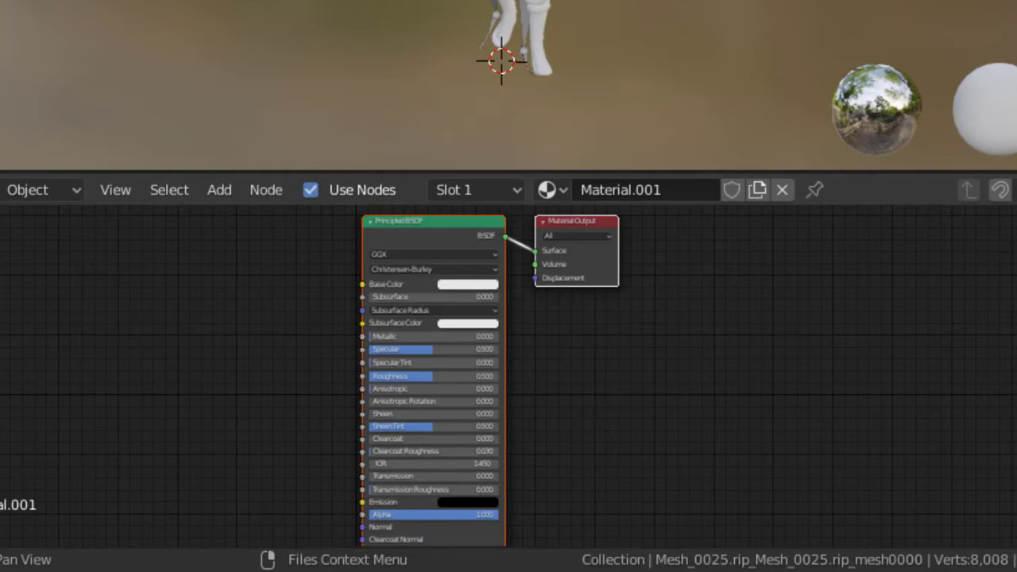
- Feed an image texture into Base Color, then add bottom.png to the trousers
{"action": "left_click_drag", "start_coordinate": [209, 386], "coordinate": [215, 383]}
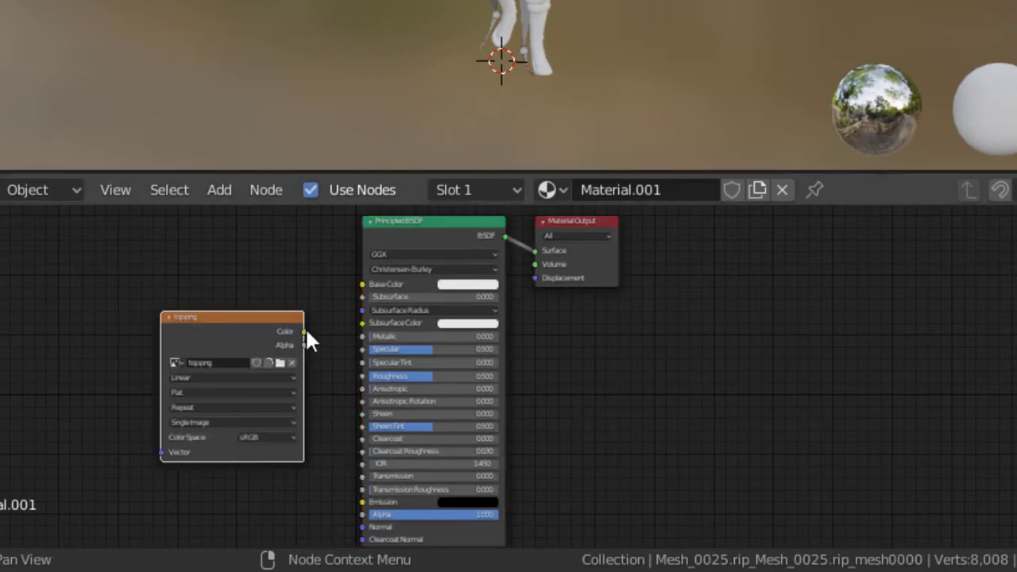
{"action": "left_click_drag", "start_coordinate": [304, 332], "coordinate": [362, 284]}
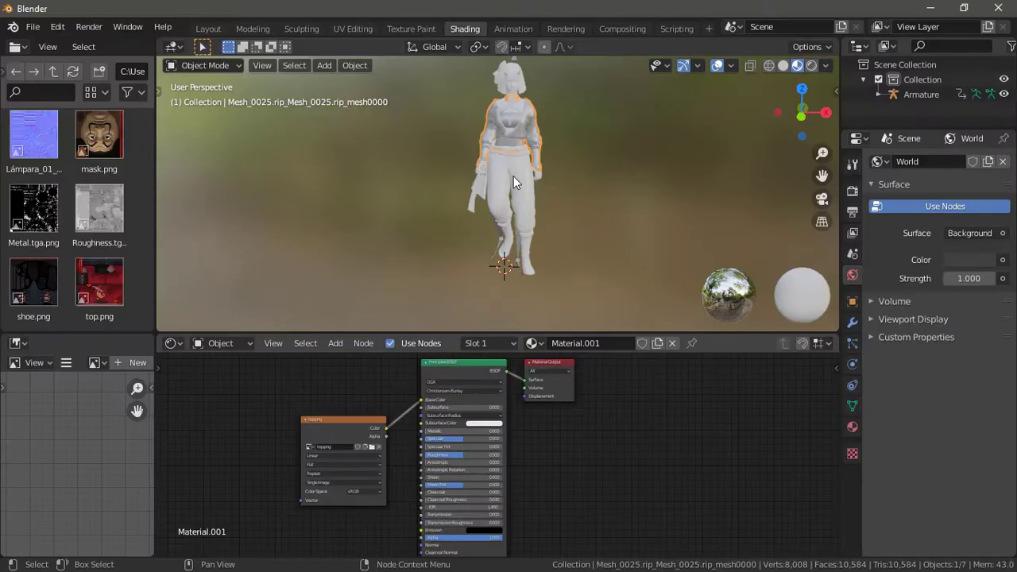
{"action": "left_click", "coordinate": [502, 177]}
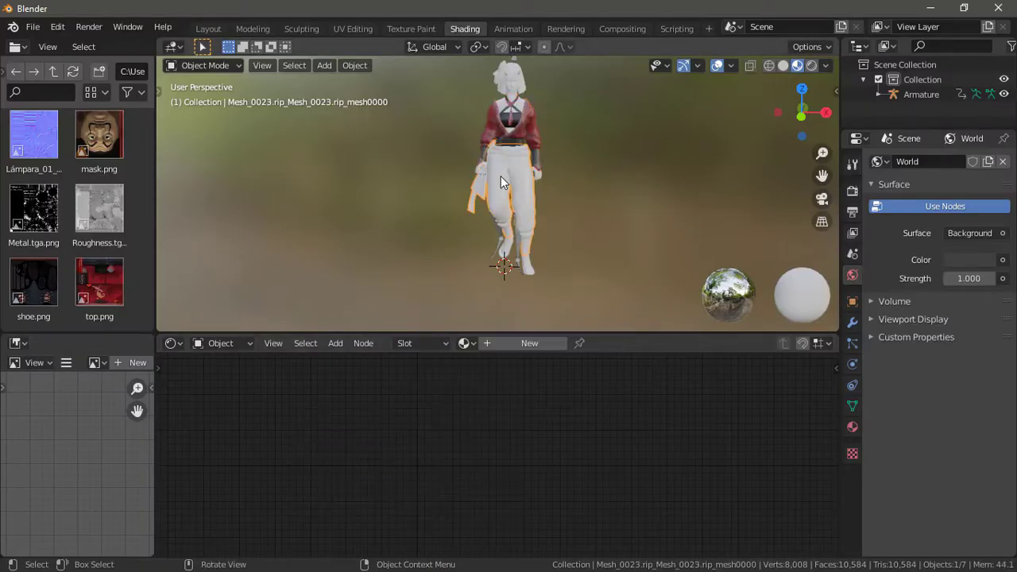
{"action": "scroll", "coordinate": [96, 198], "scroll_direction": "up", "scroll_amount": 3}
{"action": "mouse_move", "coordinate": [34, 213]}
{"action": "left_mouse_down"}
{"action": "mouse_move", "coordinate": [310, 409]}
{"action": "mouse_move", "coordinate": [421, 399]}
{"action": "left_mouse_up"}
- Give the hair a new material with hair.png as its colour texture
{"action": "left_click", "coordinate": [495, 289]}
{"action": "left_click", "coordinate": [529, 343]}
{"action": "scroll", "coordinate": [135, 198], "scroll_direction": "down", "scroll_amount": 2}
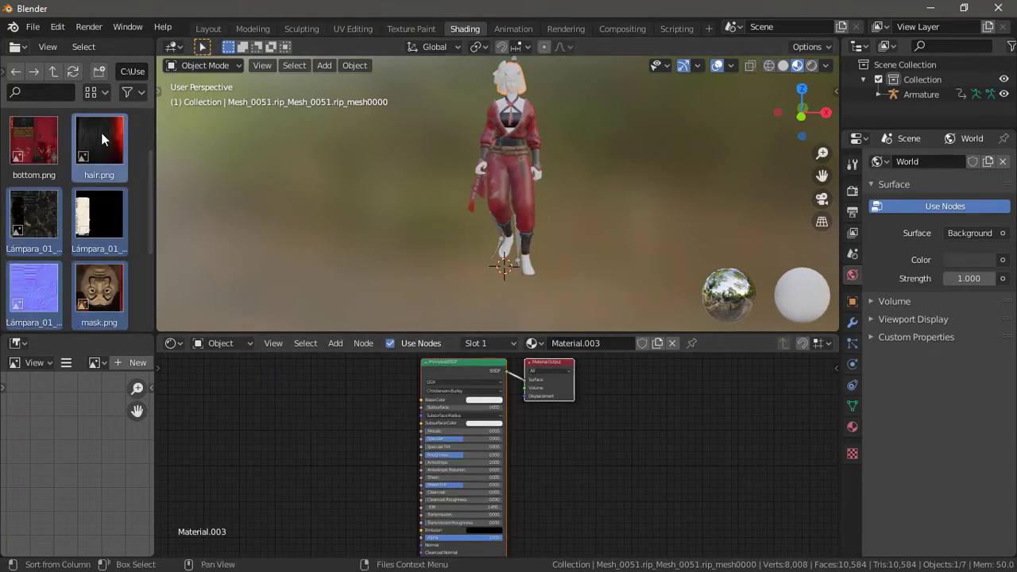
{"action": "mouse_move", "coordinate": [100, 140]}
{"action": "left_mouse_down"}
{"action": "mouse_move", "coordinate": [318, 433]}
{"action": "mouse_move", "coordinate": [421, 400]}
{"action": "left_mouse_up"}
- Give the shoes a new material with their PNG colour texture
{"action": "left_click", "coordinate": [504, 255]}
{"action": "left_click", "coordinate": [530, 343]}
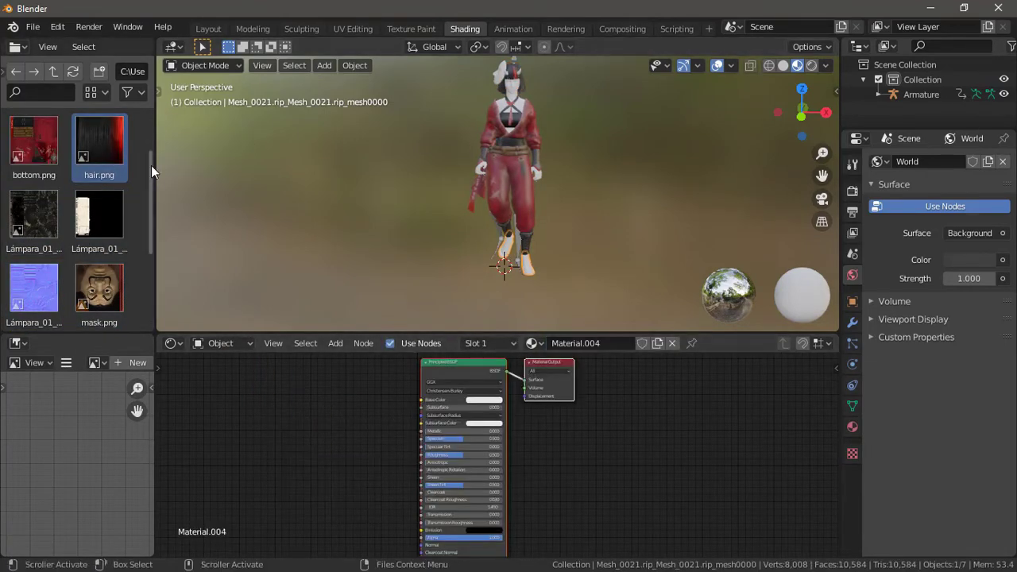
{"action": "scroll", "coordinate": [119, 198], "scroll_direction": "down", "scroll_amount": 2}
{"action": "left_click_drag", "start_coordinate": [34, 282], "coordinate": [286, 441]}
{"action": "left_click", "coordinate": [730, 65]}
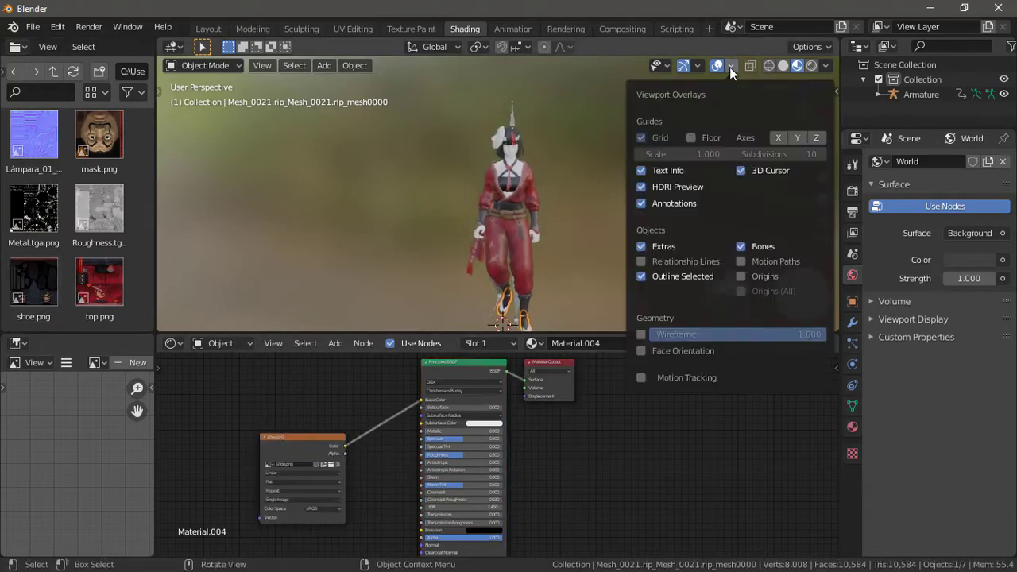
- Give the mask a new material with mask.png, and the body a new textured material
{"action": "left_click", "coordinate": [502, 135]}
{"action": "left_click", "coordinate": [529, 343]}
{"action": "left_click_drag", "start_coordinate": [108, 144], "coordinate": [334, 445]}
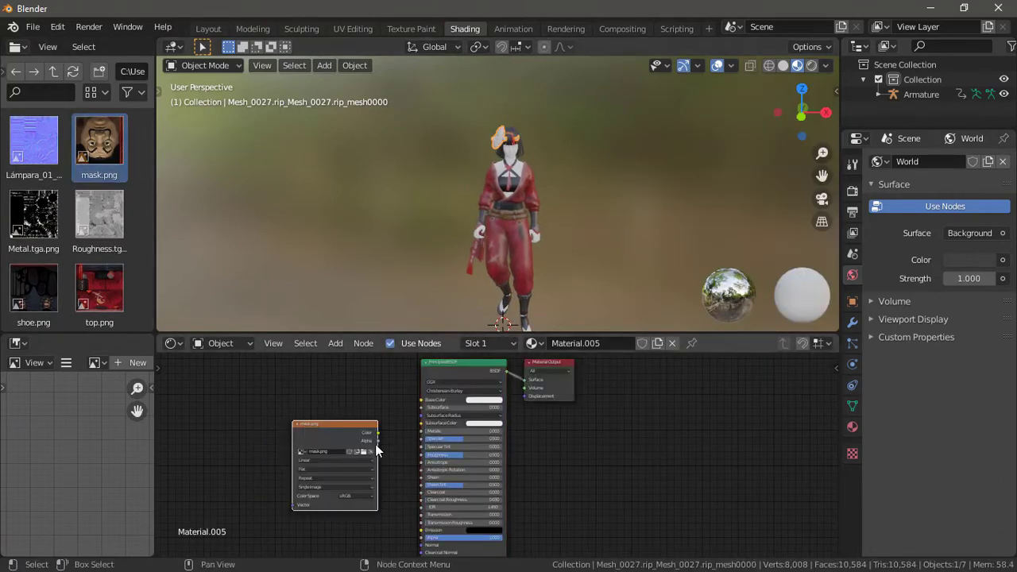
{"action": "left_click", "coordinate": [517, 159]}
{"action": "left_click", "coordinate": [529, 343]}
{"action": "scroll", "coordinate": [149, 260], "scroll_direction": "up", "scroll_amount": 3}
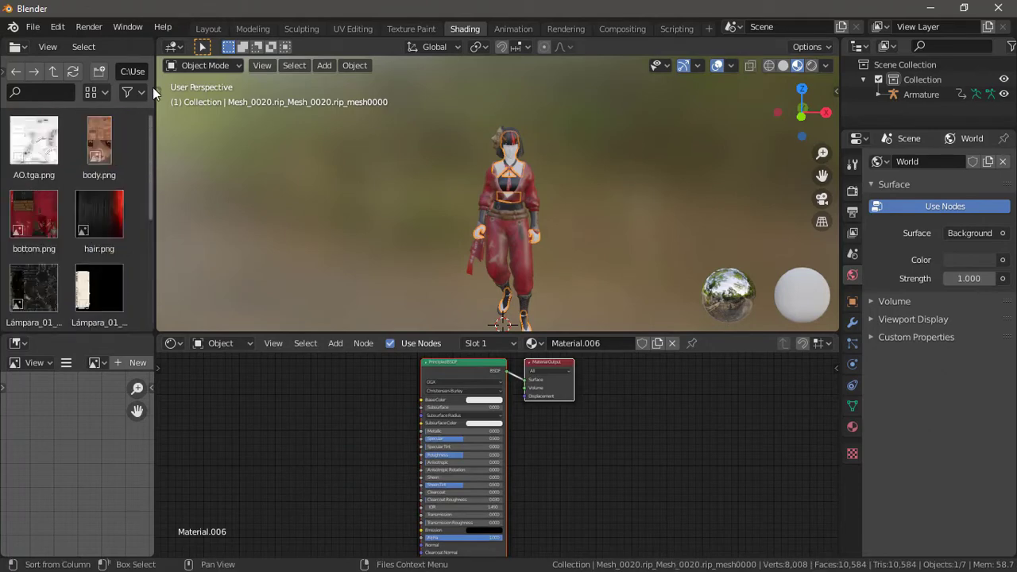
{"action": "mouse_move", "coordinate": [99, 143]}
{"action": "left_mouse_down"}
{"action": "mouse_move", "coordinate": [322, 409]}
{"action": "mouse_move", "coordinate": [422, 400]}
{"action": "left_mouse_up"}
{"action": "scroll", "coordinate": [572, 205], "scroll_direction": "up", "scroll_amount": 2}
- In Layout, add a floor plane under the character, scale it up and stretch it along Y
{"action": "left_click", "coordinate": [213, 28]}
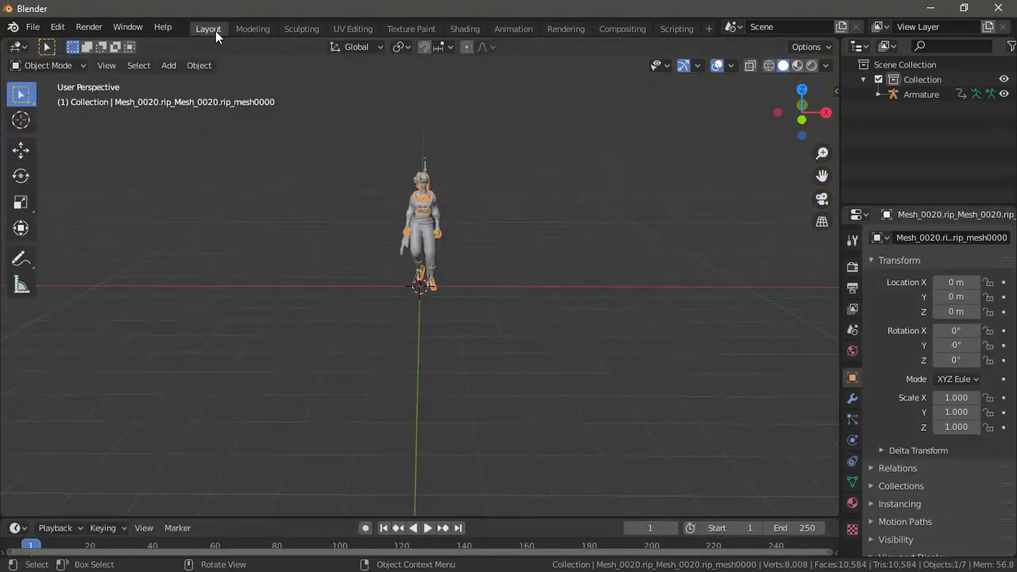
{"action": "scroll", "coordinate": [625, 123], "scroll_direction": "up", "scroll_amount": 2}
{"action": "left_click_drag", "start_coordinate": [822, 175], "coordinate": [822, 238]}
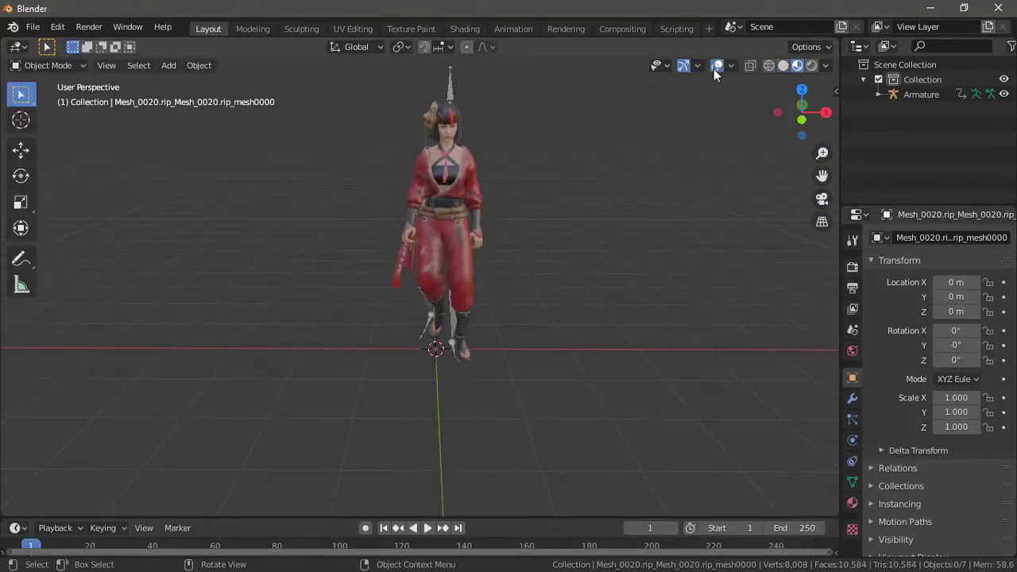
{"action": "key", "text": "shift+a"}
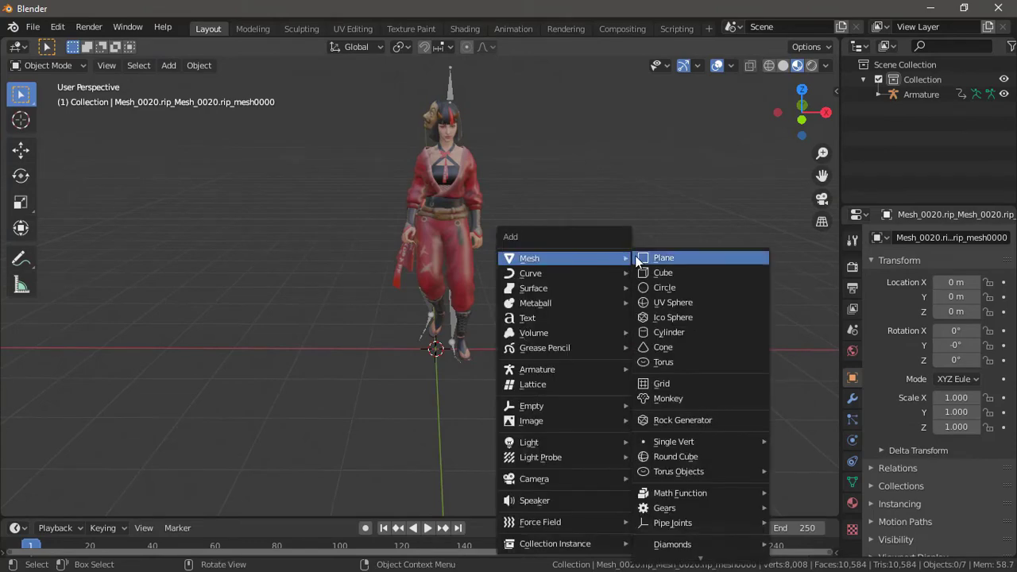
{"action": "left_click", "coordinate": [664, 259]}
{"action": "key", "text": "s"}
{"action": "left_click", "coordinate": [715, 341]}
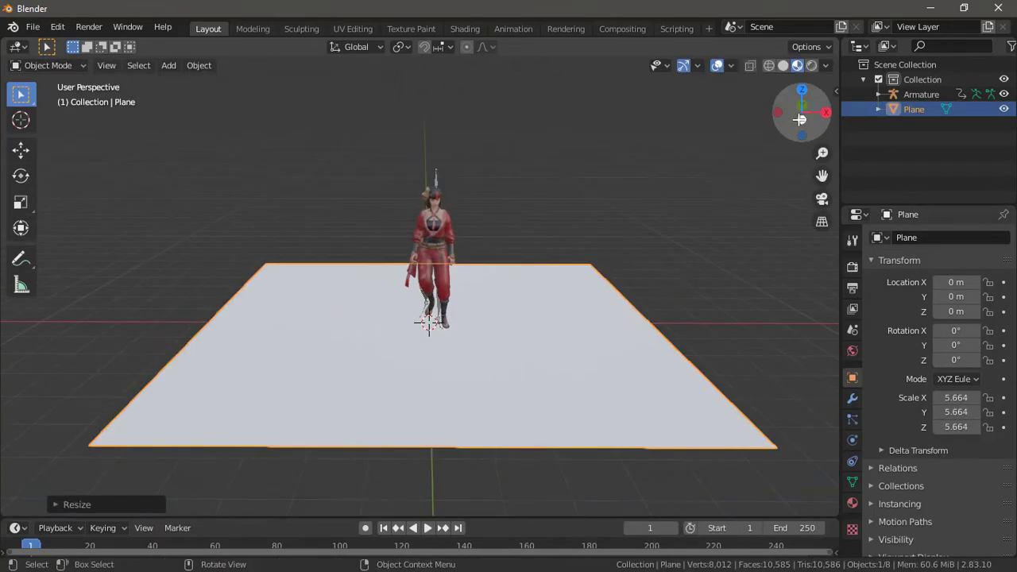
{"action": "left_click_drag", "start_coordinate": [803, 111], "coordinate": [806, 87]}
{"action": "middle_click_drag", "start_coordinate": [286, 191], "coordinate": [301, 280]}
{"action": "scroll", "coordinate": [302, 280], "scroll_direction": "down", "scroll_amount": 3}
{"action": "key", "text": "s"}
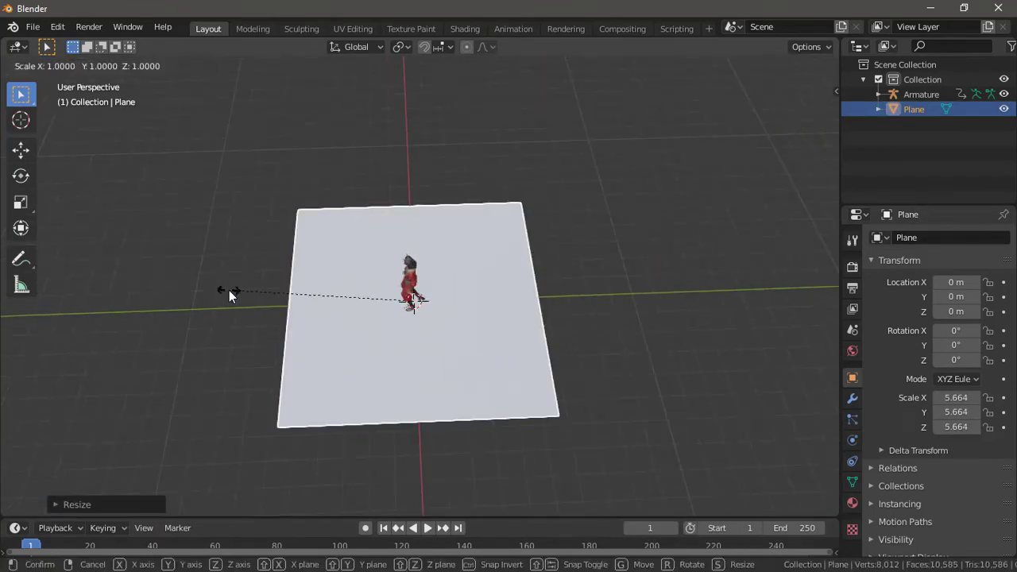
{"action": "key", "text": "y"}
{"action": "left_click", "coordinate": [738, 313]}
{"action": "mouse_move", "coordinate": [738, 313]}
{"action": "middle_mouse_down"}
{"action": "mouse_move", "coordinate": [700, 239]}
{"action": "mouse_move", "coordinate": [692, 270]}
{"action": "middle_mouse_up"}
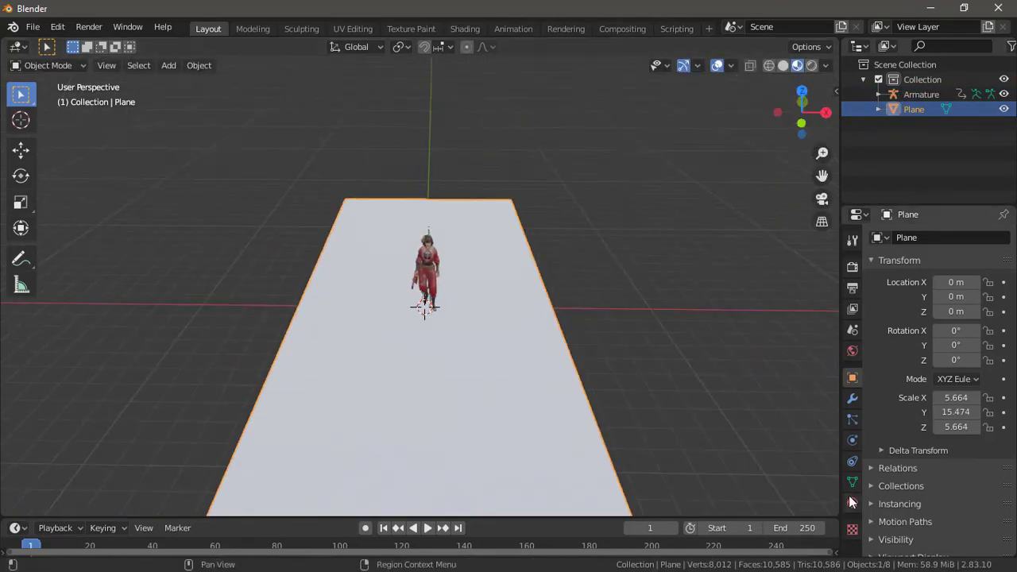
- Give the plane a new material with a lilac base colour and play the walk
{"action": "left_click", "coordinate": [852, 502]}
{"action": "left_click", "coordinate": [969, 451]}
{"action": "left_click", "coordinate": [925, 300]}
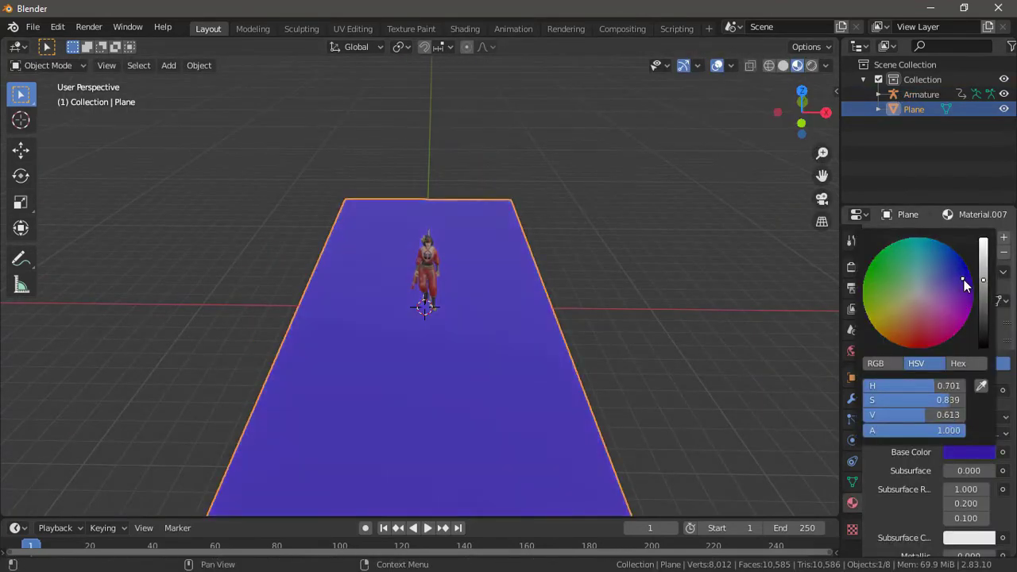
{"action": "left_click_drag", "start_coordinate": [964, 280], "coordinate": [927, 291]}
{"action": "left_click_drag", "start_coordinate": [801, 119], "coordinate": [802, 96]}
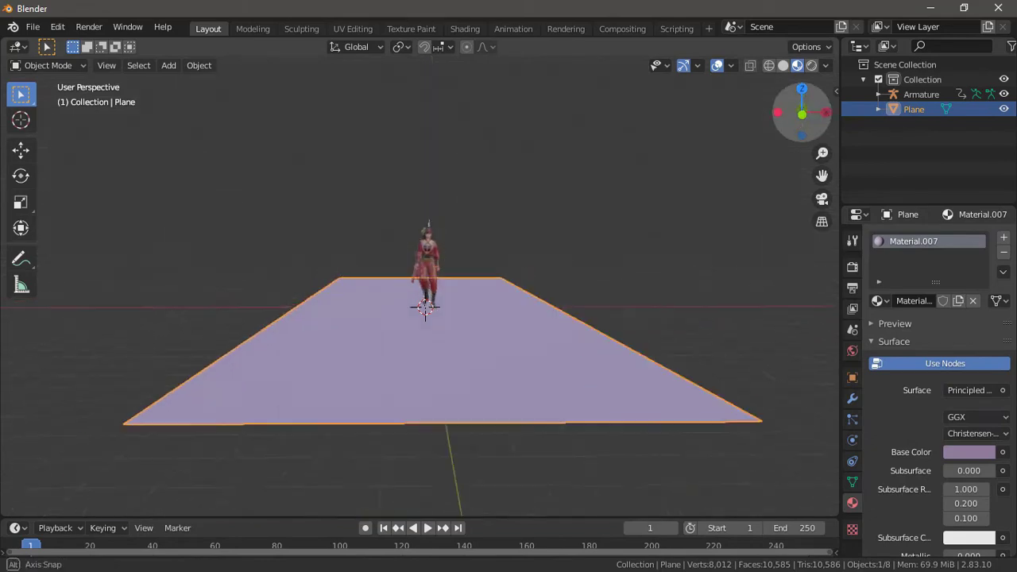
{"action": "left_click", "coordinate": [427, 528]}
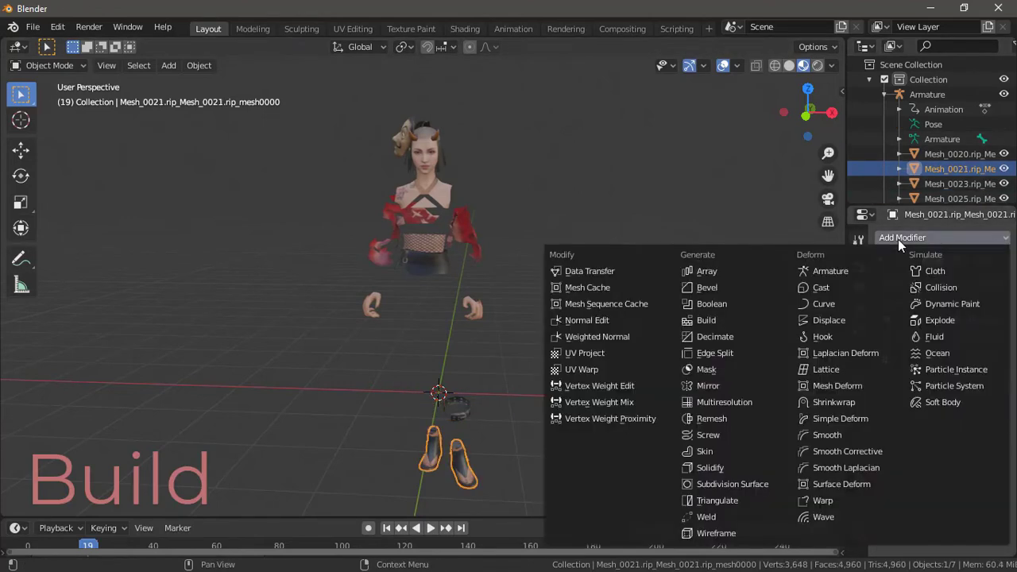
- Select the character meshes through Mesh_0025 and copy the Build modifier onto them
{"action": "left_click", "coordinate": [433, 199]}
{"action": "left_click", "coordinate": [430, 231]}
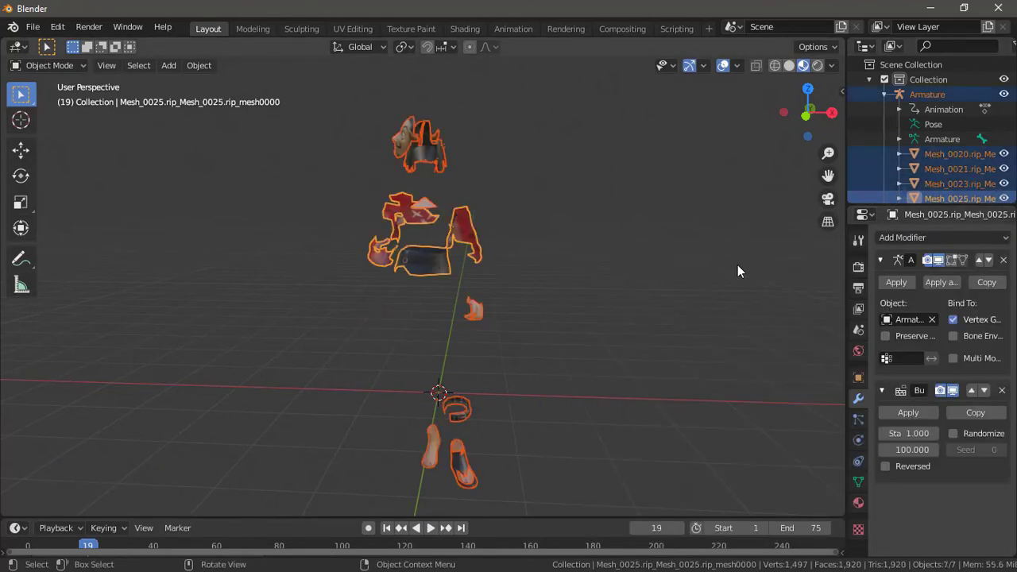
{"action": "left_click", "coordinate": [942, 237]}
{"action": "left_click", "coordinate": [704, 323]}
{"action": "left_click", "coordinate": [441, 261]}
{"action": "key", "text": "ctrl+z"}
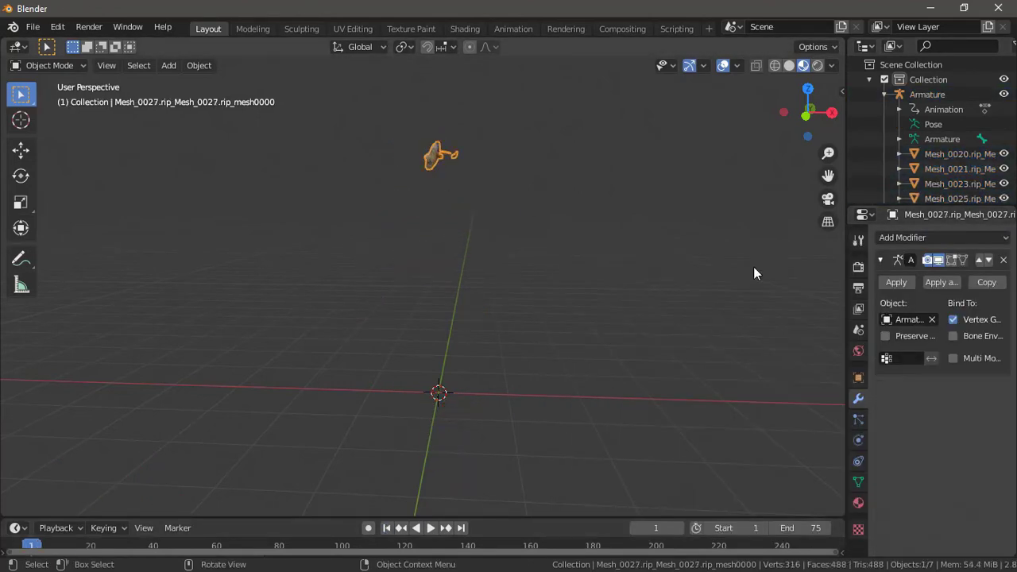
{"action": "key", "text": "shift+Left"}
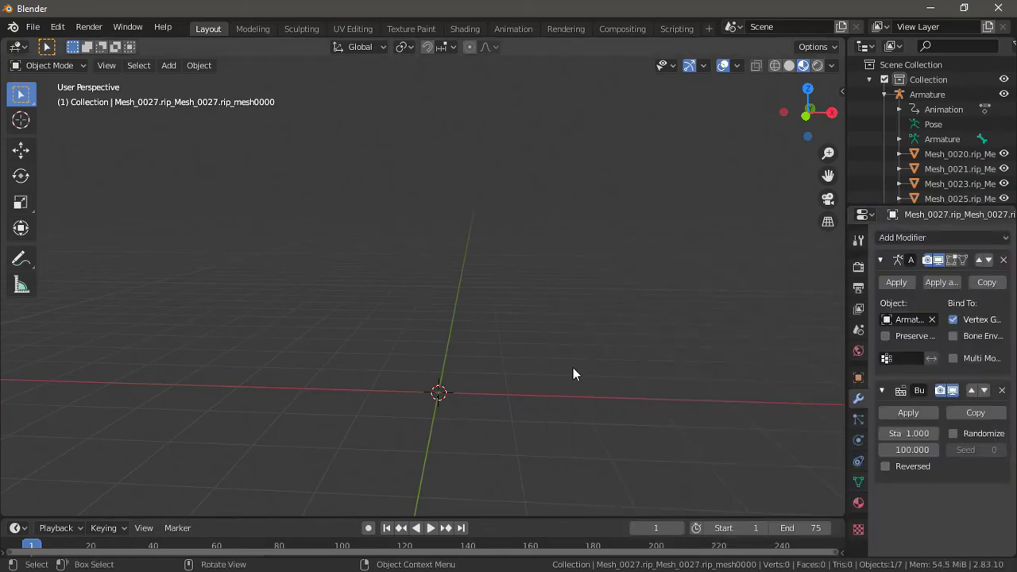
- Restore the lilac floor plane and play the animation to watch the meshes build
{"action": "left_click", "coordinate": [884, 94]}
{"action": "key", "text": "ctrl+z"}
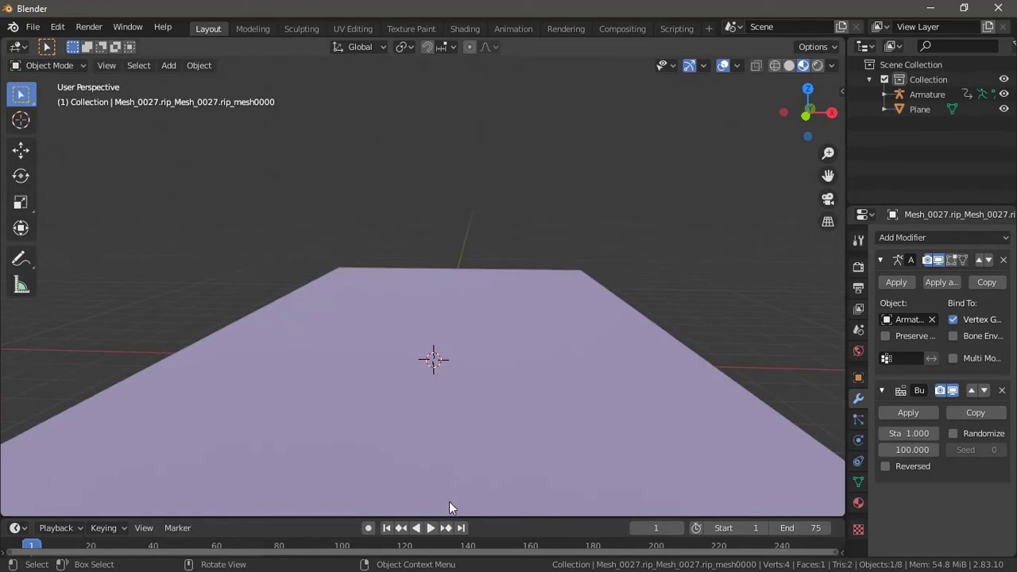
{"action": "left_click", "coordinate": [431, 528]}
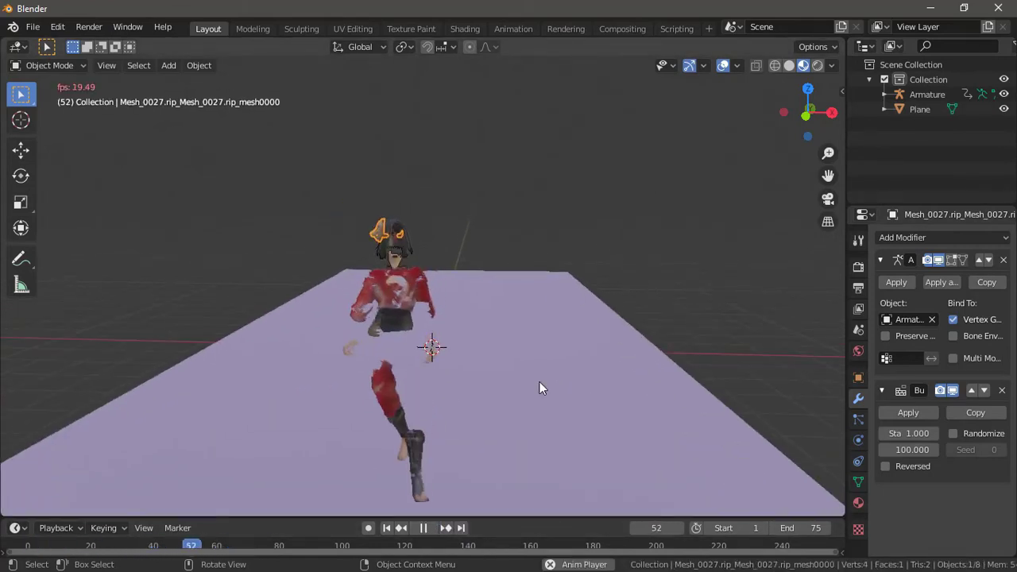
{"action": "left_click_drag", "start_coordinate": [828, 174], "coordinate": [828, 155]}
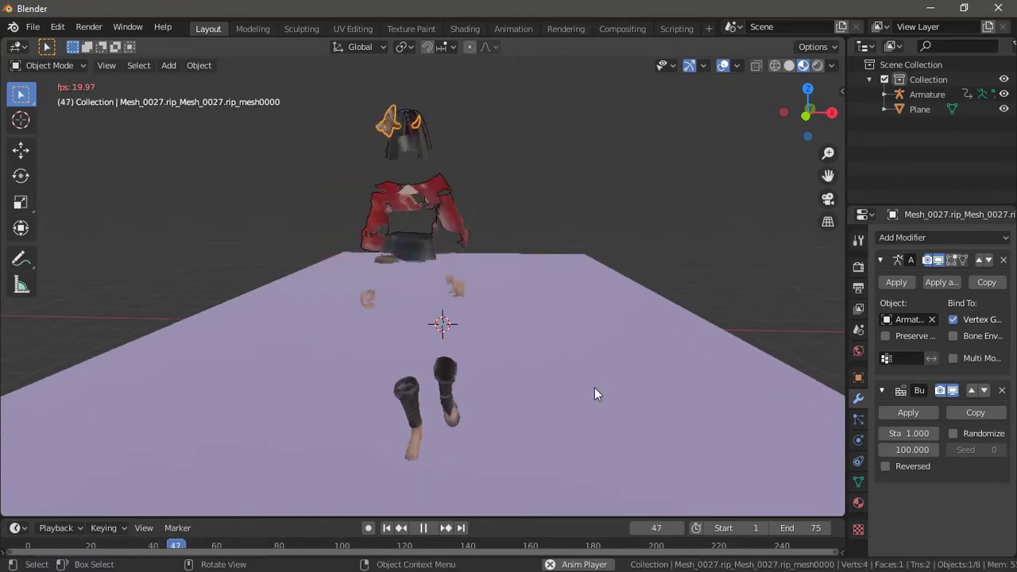
{"action": "left_click", "coordinate": [426, 530]}
{"action": "type", "text": "75"}
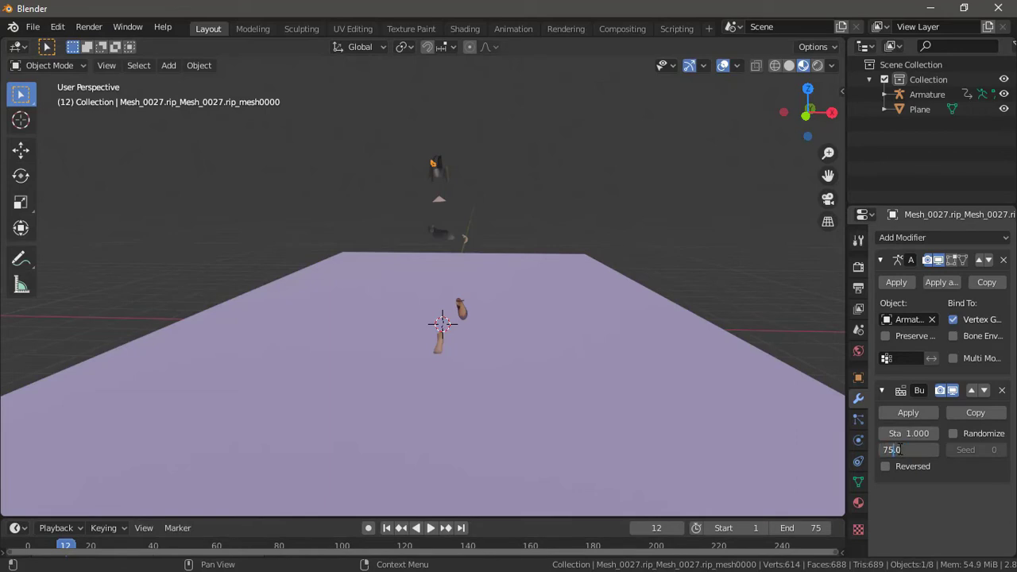
- Set a Build length of 75 frames on Mesh_0020, Mesh_0021 and Mesh_0023
{"action": "key", "text": "Return"}
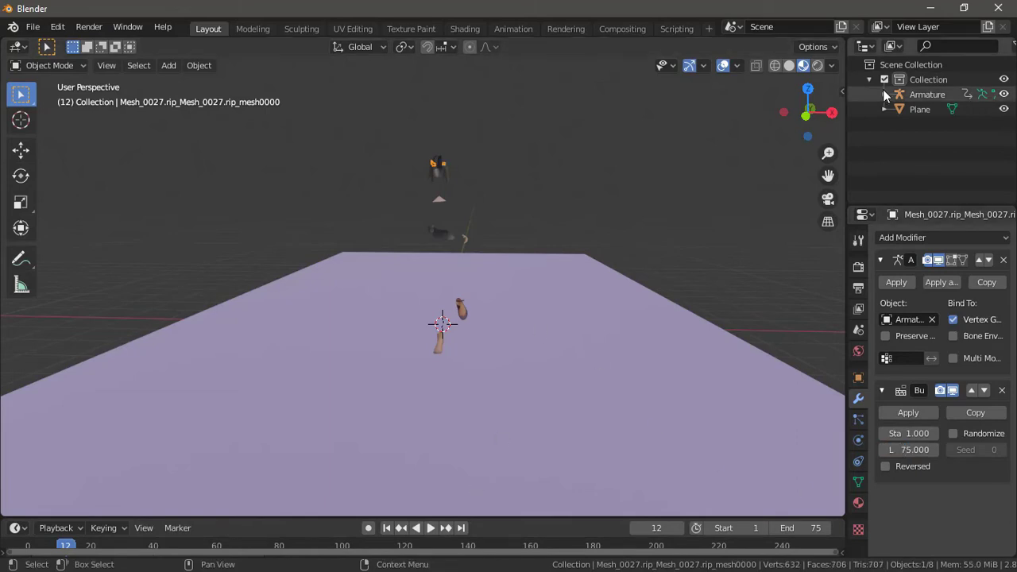
{"action": "left_click", "coordinate": [883, 93]}
{"action": "left_click", "coordinate": [946, 154]}
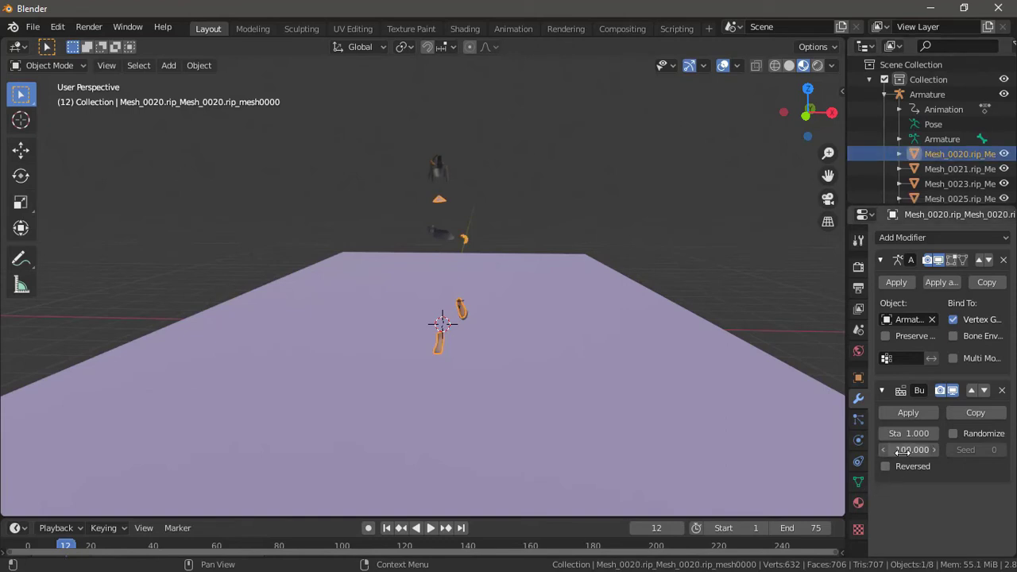
{"action": "key", "text": "Return"}
{"action": "left_click", "coordinate": [953, 169]}
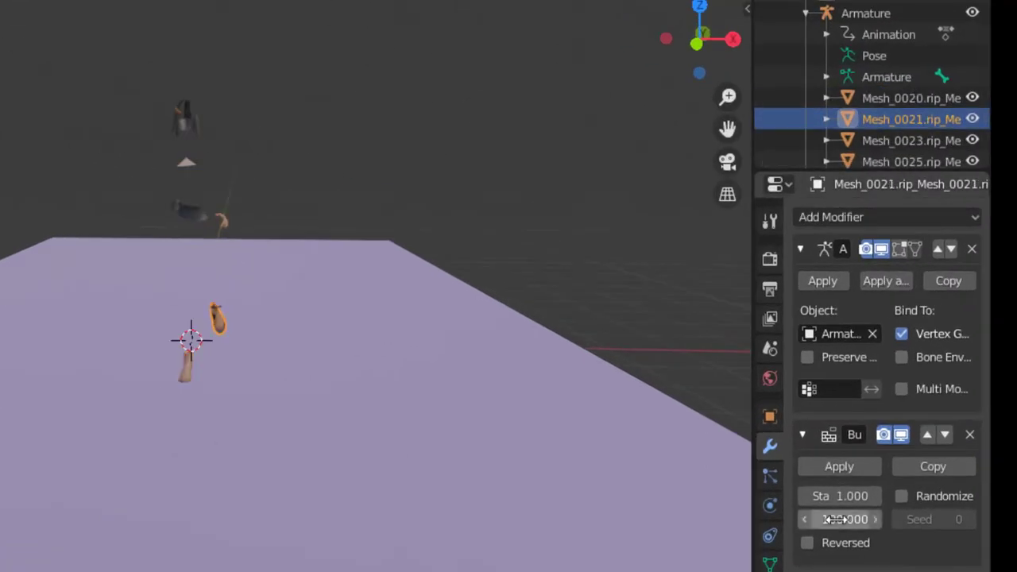
{"action": "left_click", "coordinate": [901, 140]}
{"action": "scroll", "coordinate": [901, 138], "scroll_direction": "down", "scroll_amount": 3}
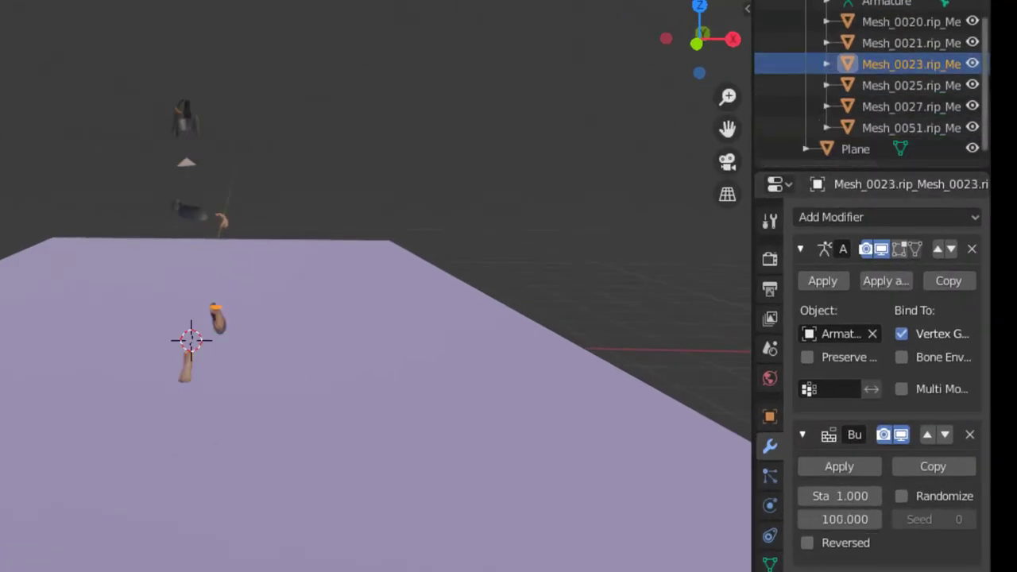
- Set a Build length of 75 frames on Mesh_0025, Mesh_0027 and Mesh_0051
{"action": "left_click", "coordinate": [927, 83]}
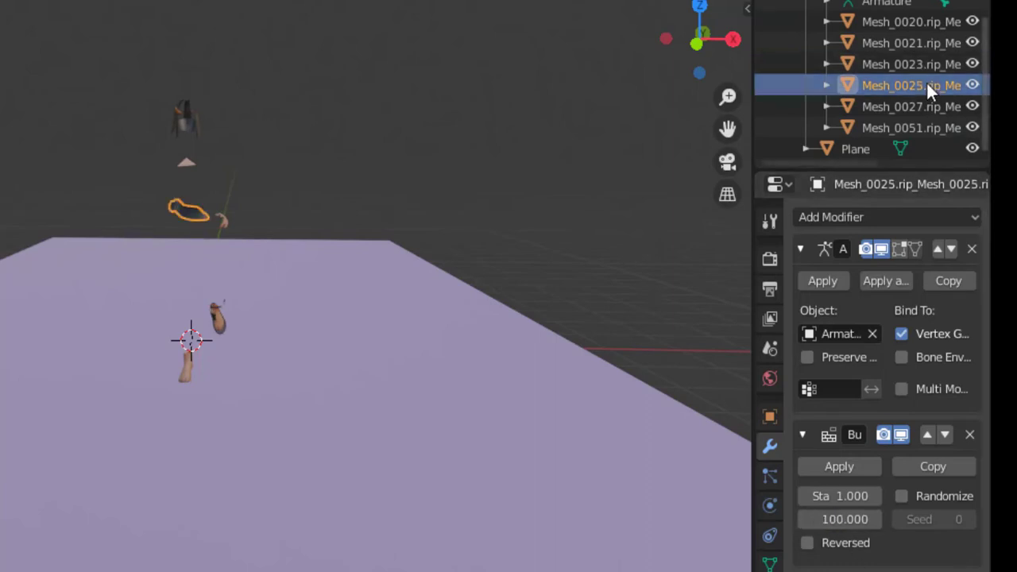
{"action": "double_click", "coordinate": [839, 518]}
{"action": "key", "text": "Return"}
{"action": "left_click", "coordinate": [928, 107]}
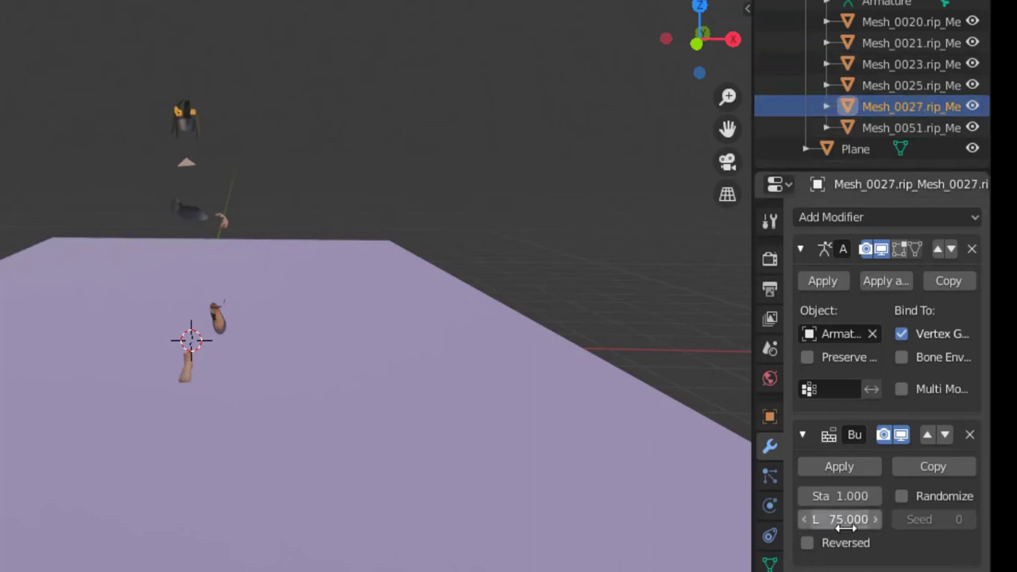
{"action": "left_click", "coordinate": [908, 127]}
{"action": "double_click", "coordinate": [839, 519]}
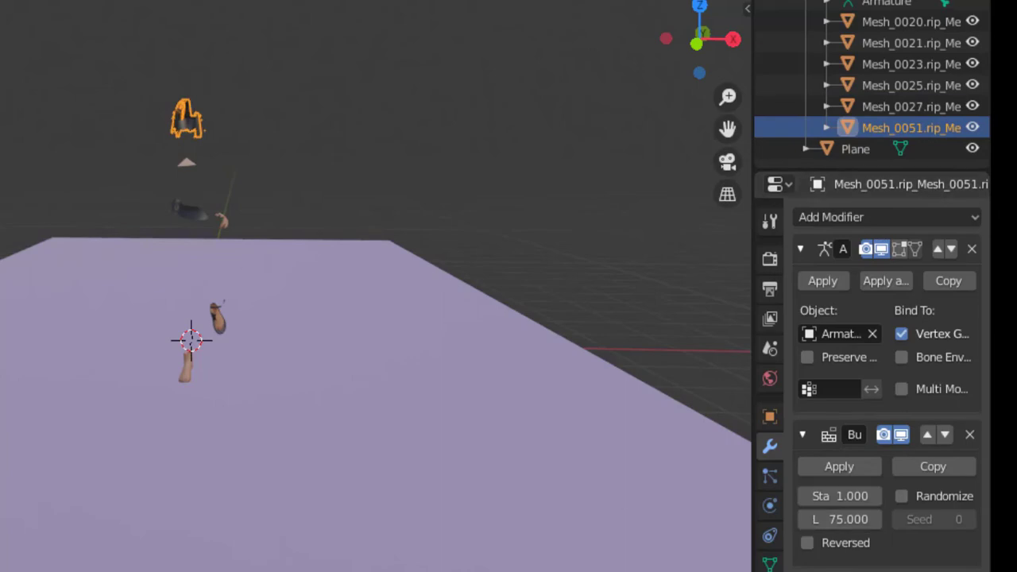
- Play the animation from frame 1 to preview the gradual 75-frame assembly
{"action": "left_click", "coordinate": [384, 529]}
{"action": "left_click", "coordinate": [433, 529]}
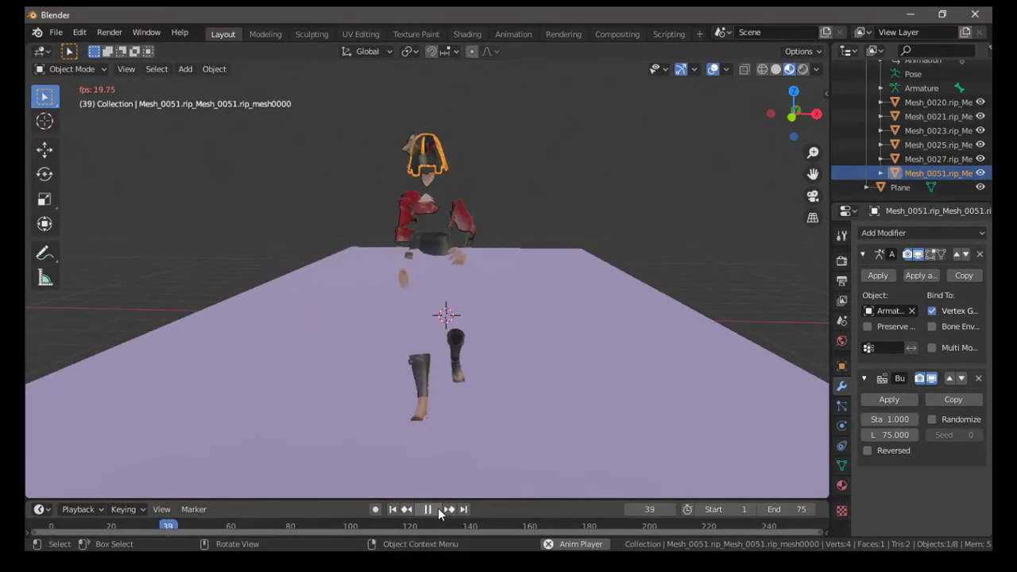
{"action": "left_click", "coordinate": [423, 528]}
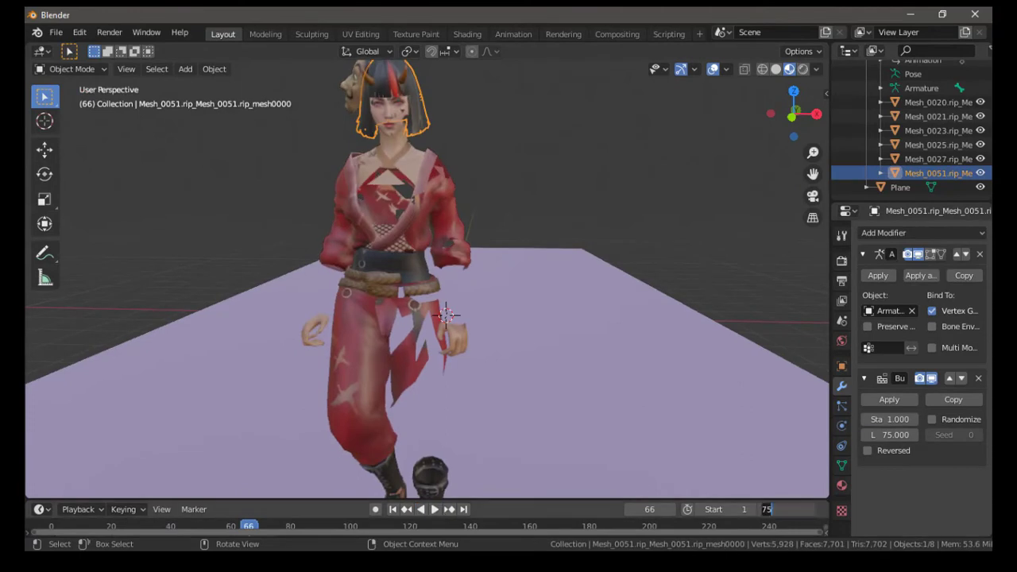
{"action": "scroll", "coordinate": [747, 236], "scroll_direction": "down", "scroll_amount": 3}
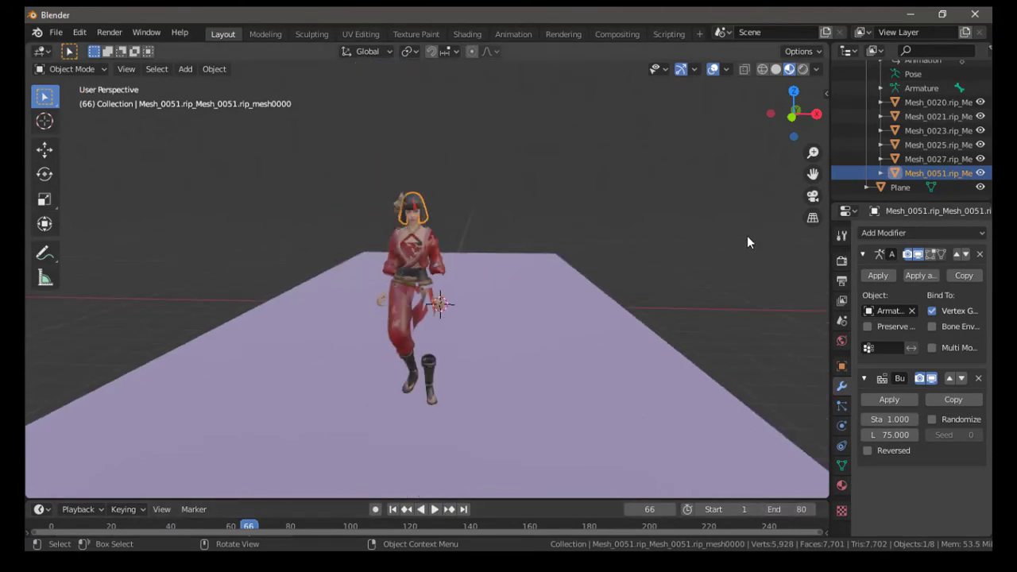
{"action": "left_click", "coordinate": [433, 510]}
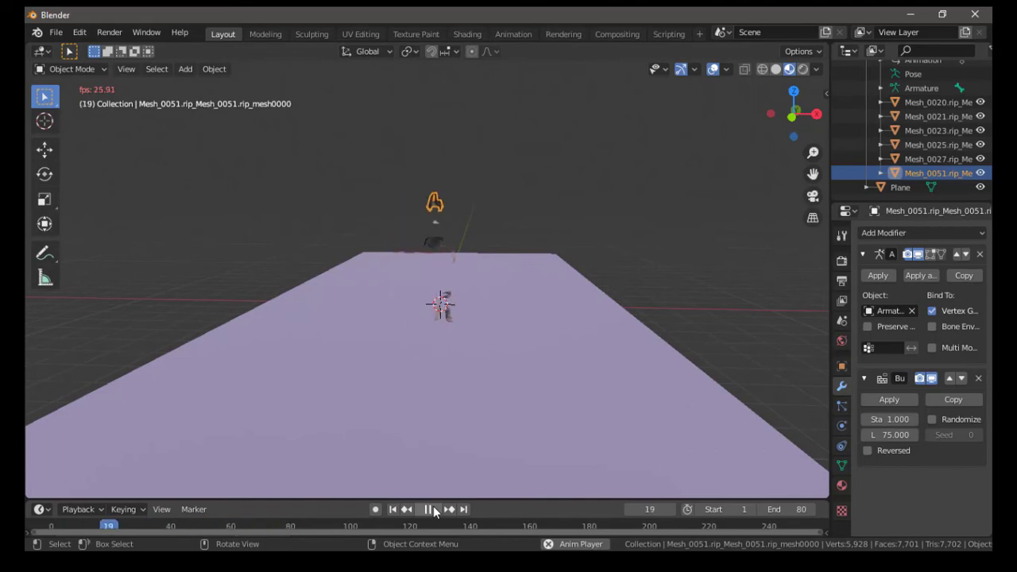
{"action": "key", "text": "Escape"}
- Return to frame 1 and enable Build Randomize on Mesh_0021 and Mesh_0023
{"action": "left_click", "coordinate": [393, 510]}
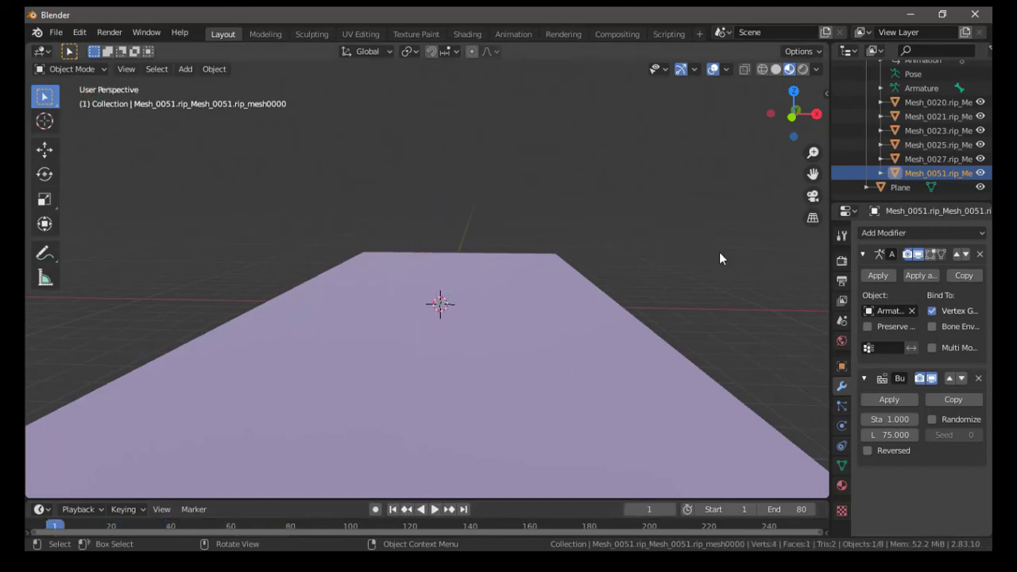
{"action": "left_click", "coordinate": [914, 103]}
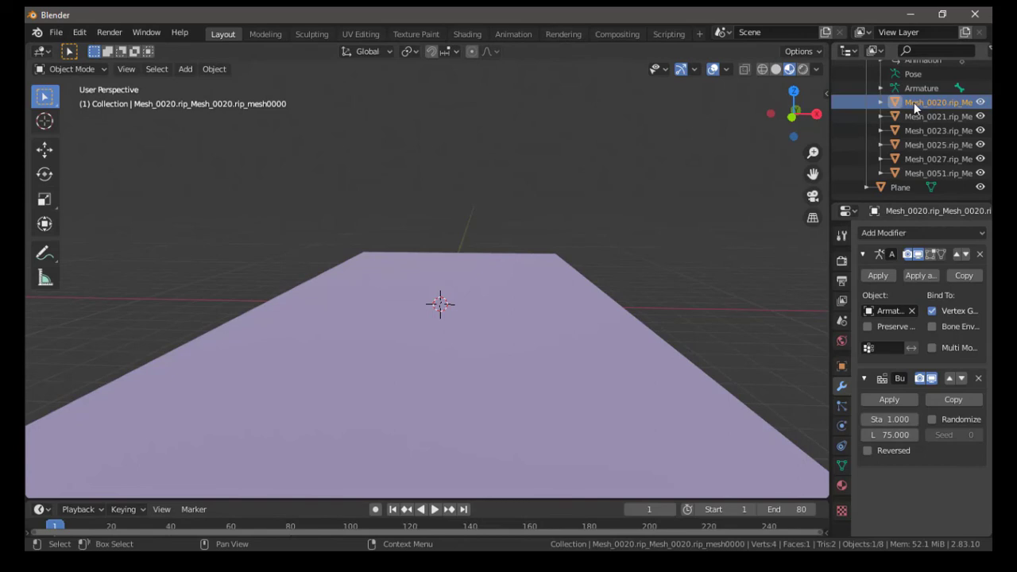
{"action": "left_click", "coordinate": [937, 116]}
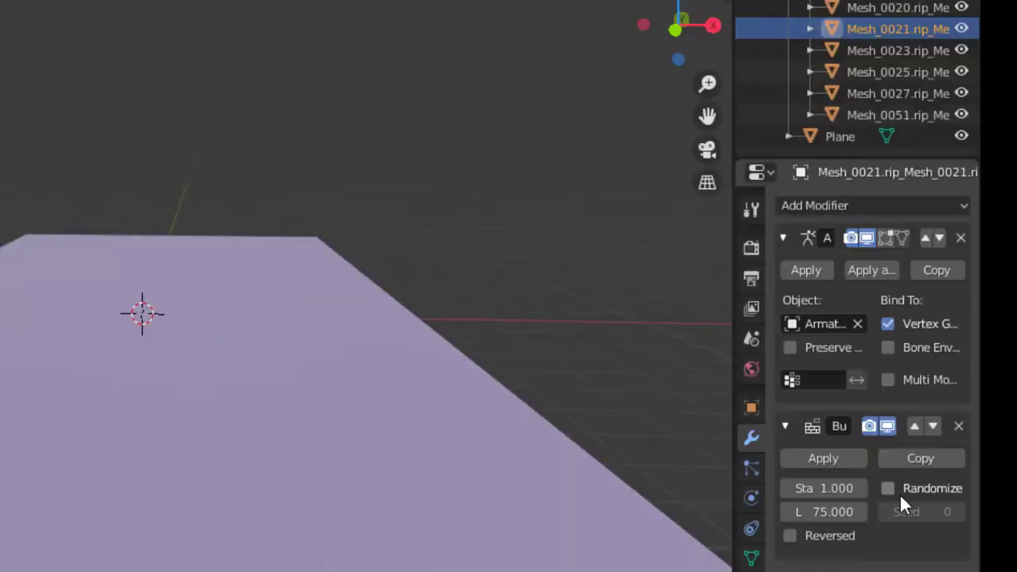
{"action": "left_click", "coordinate": [900, 493]}
{"action": "left_click", "coordinate": [898, 50]}
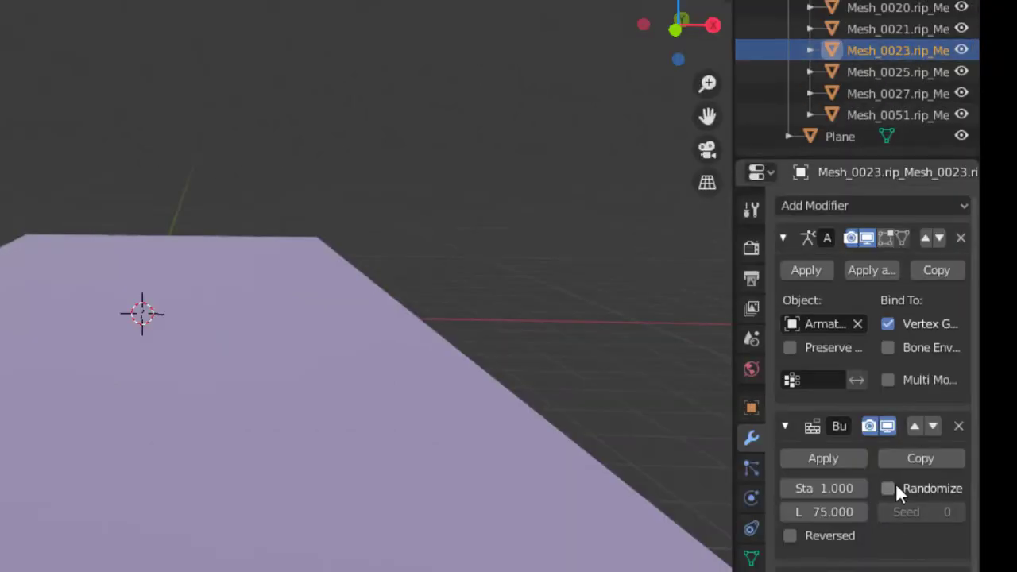
{"action": "left_click", "coordinate": [896, 484]}
- Enable Build Randomize on Mesh_0025, Mesh_0027 and Mesh_0051, then preview the scattered assembly
{"action": "left_click", "coordinate": [909, 70]}
{"action": "left_click", "coordinate": [888, 489]}
{"action": "left_click", "coordinate": [886, 96]}
{"action": "left_click", "coordinate": [887, 488]}
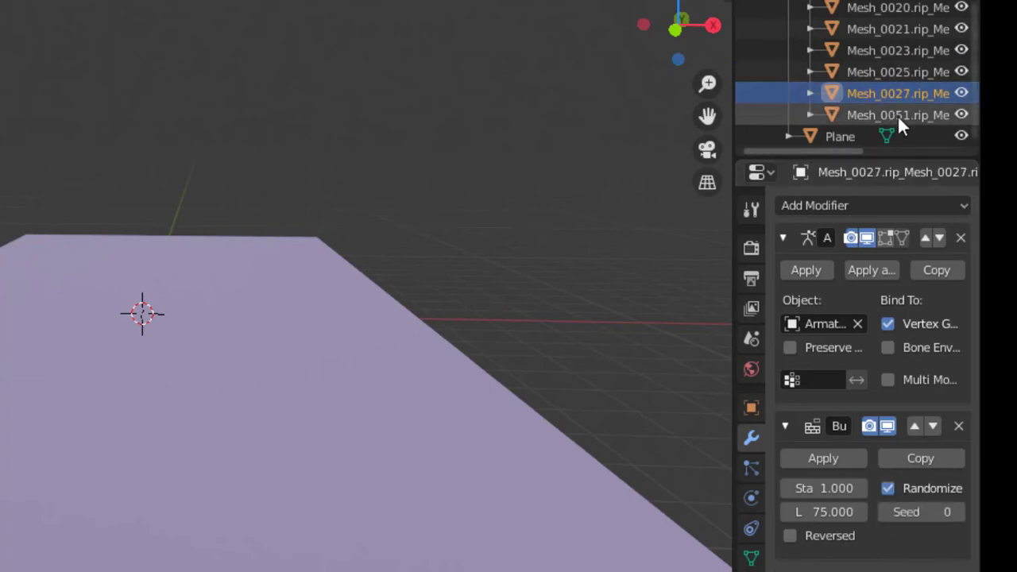
{"action": "left_click", "coordinate": [897, 115]}
{"action": "left_click", "coordinate": [888, 488]}
{"action": "left_click", "coordinate": [431, 528]}
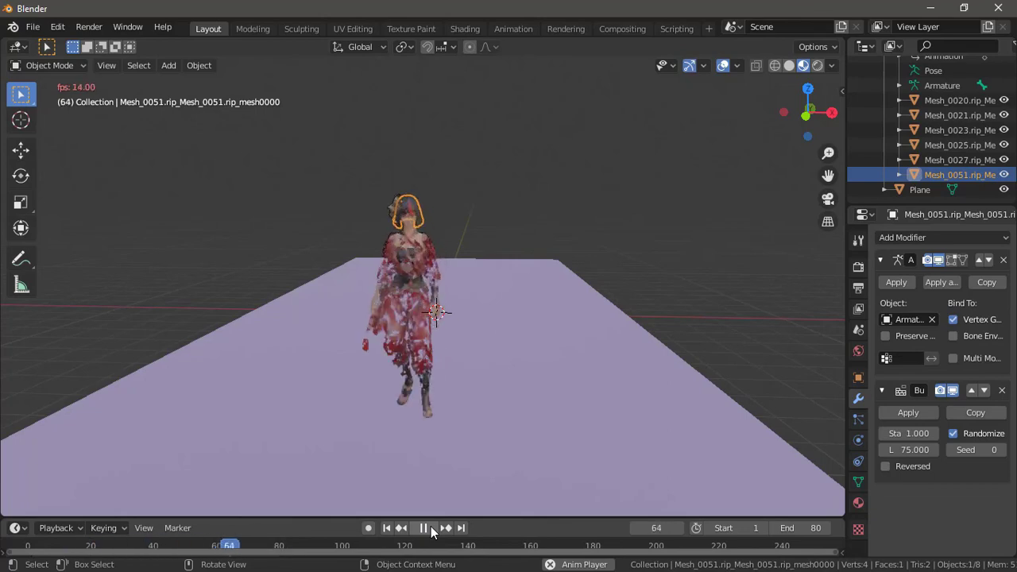
{"action": "left_click", "coordinate": [430, 528]}
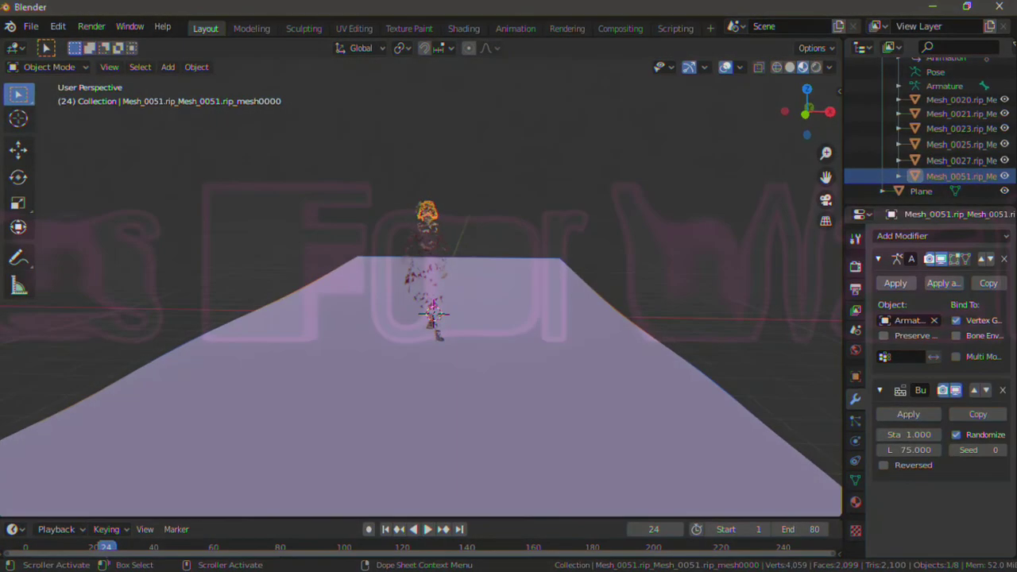